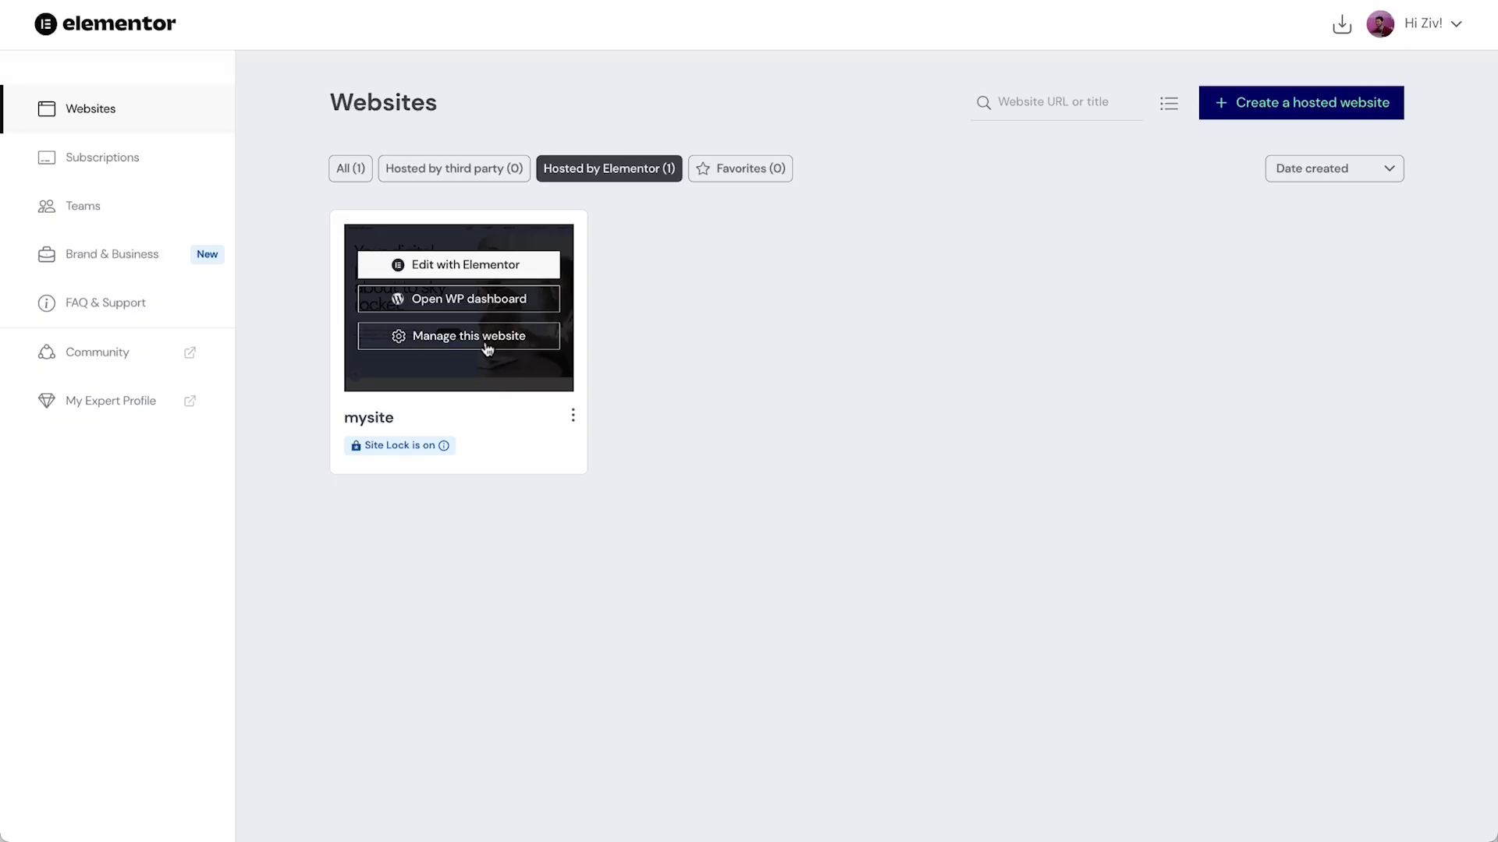
- Create a staging copy of mysite, accepting the staging terms
click(483, 338)
scroll(1014, 468, down, 1)
scroll(1081, 501, down, 1)
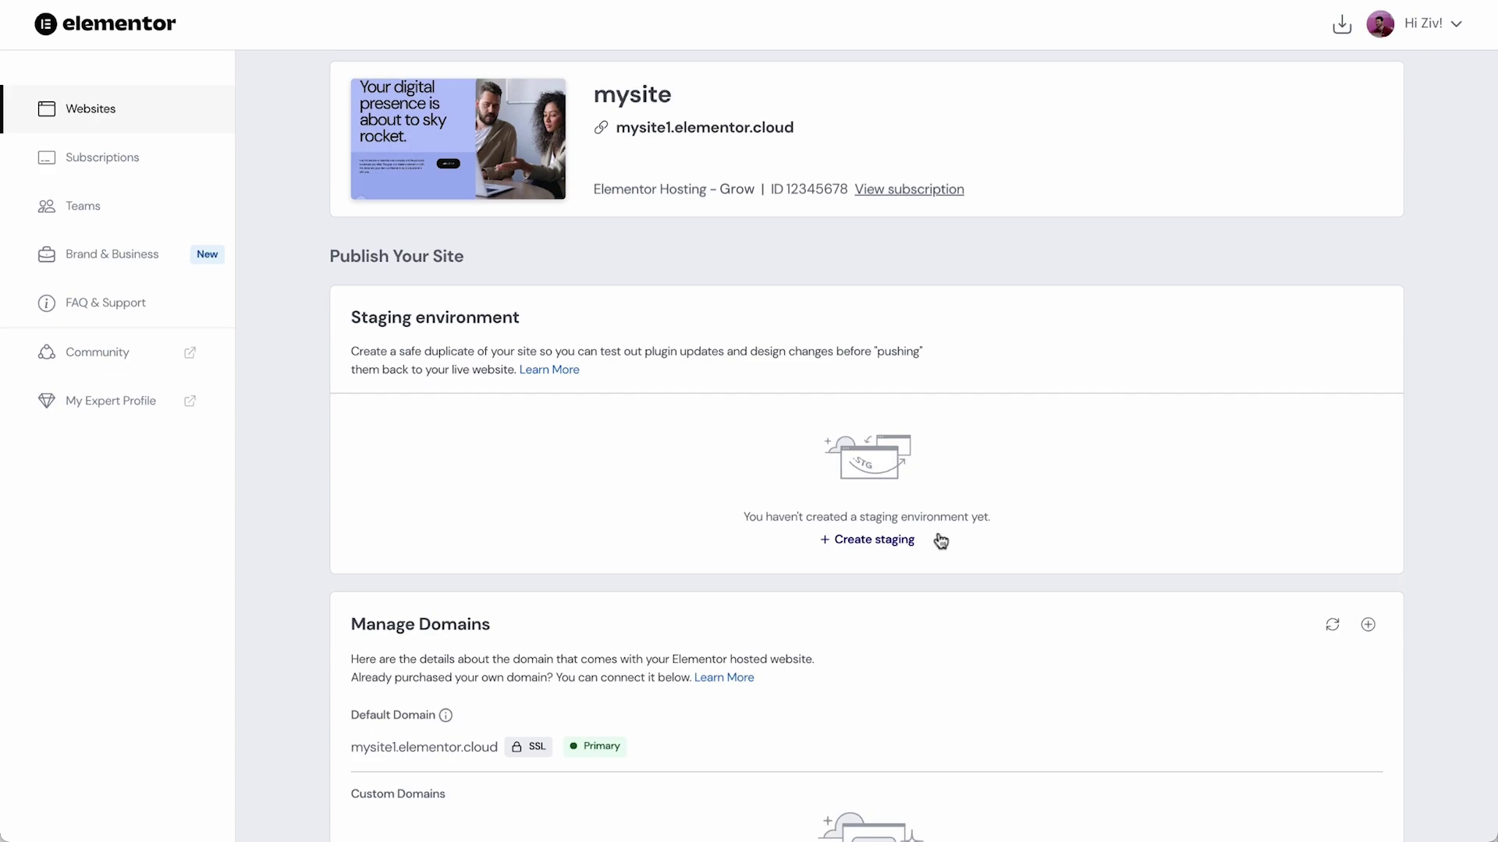
click(889, 541)
click(540, 469)
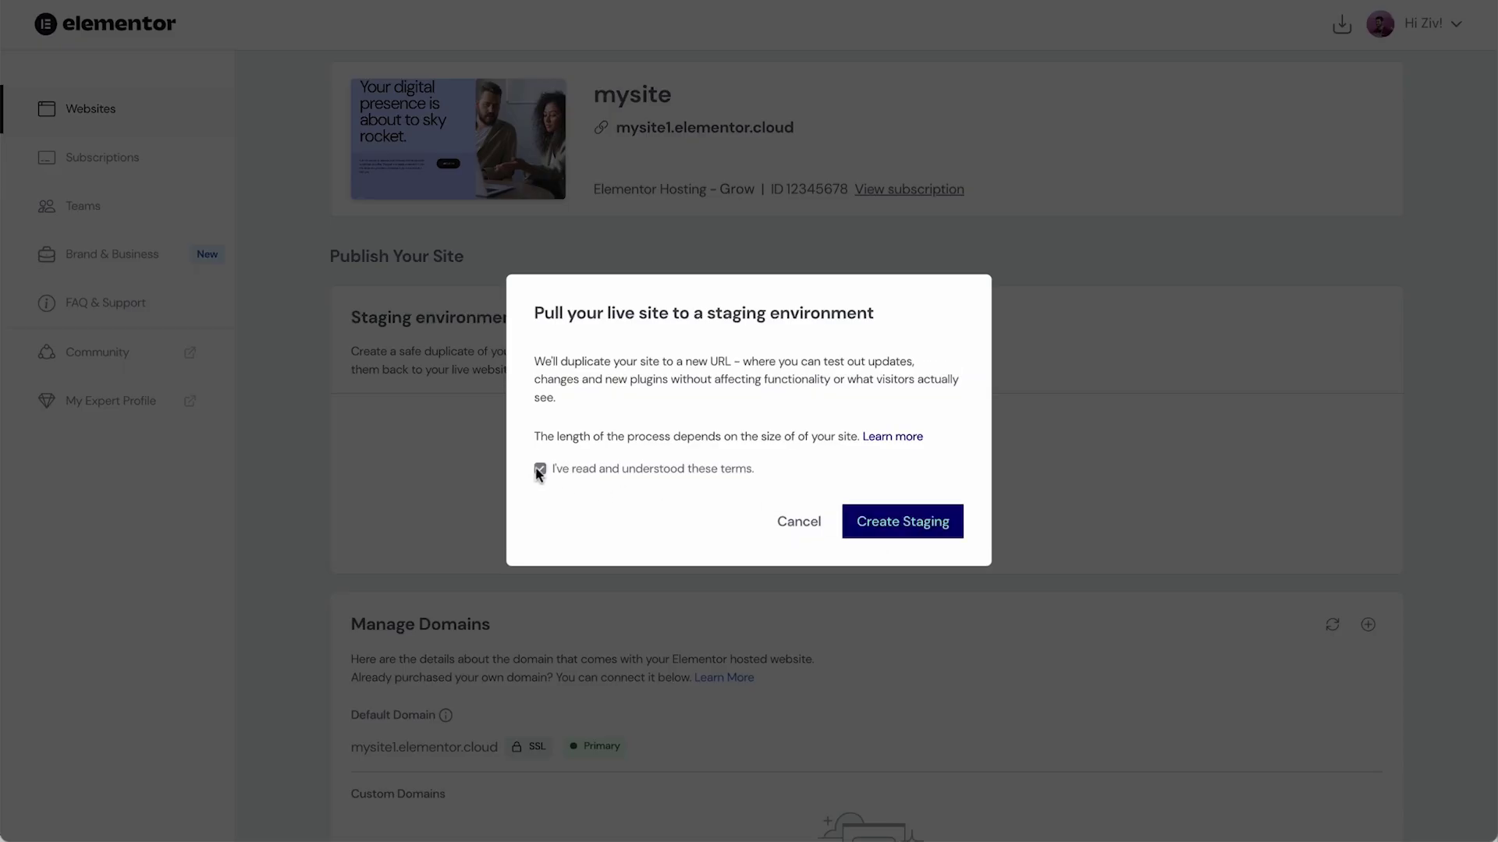
click(912, 520)
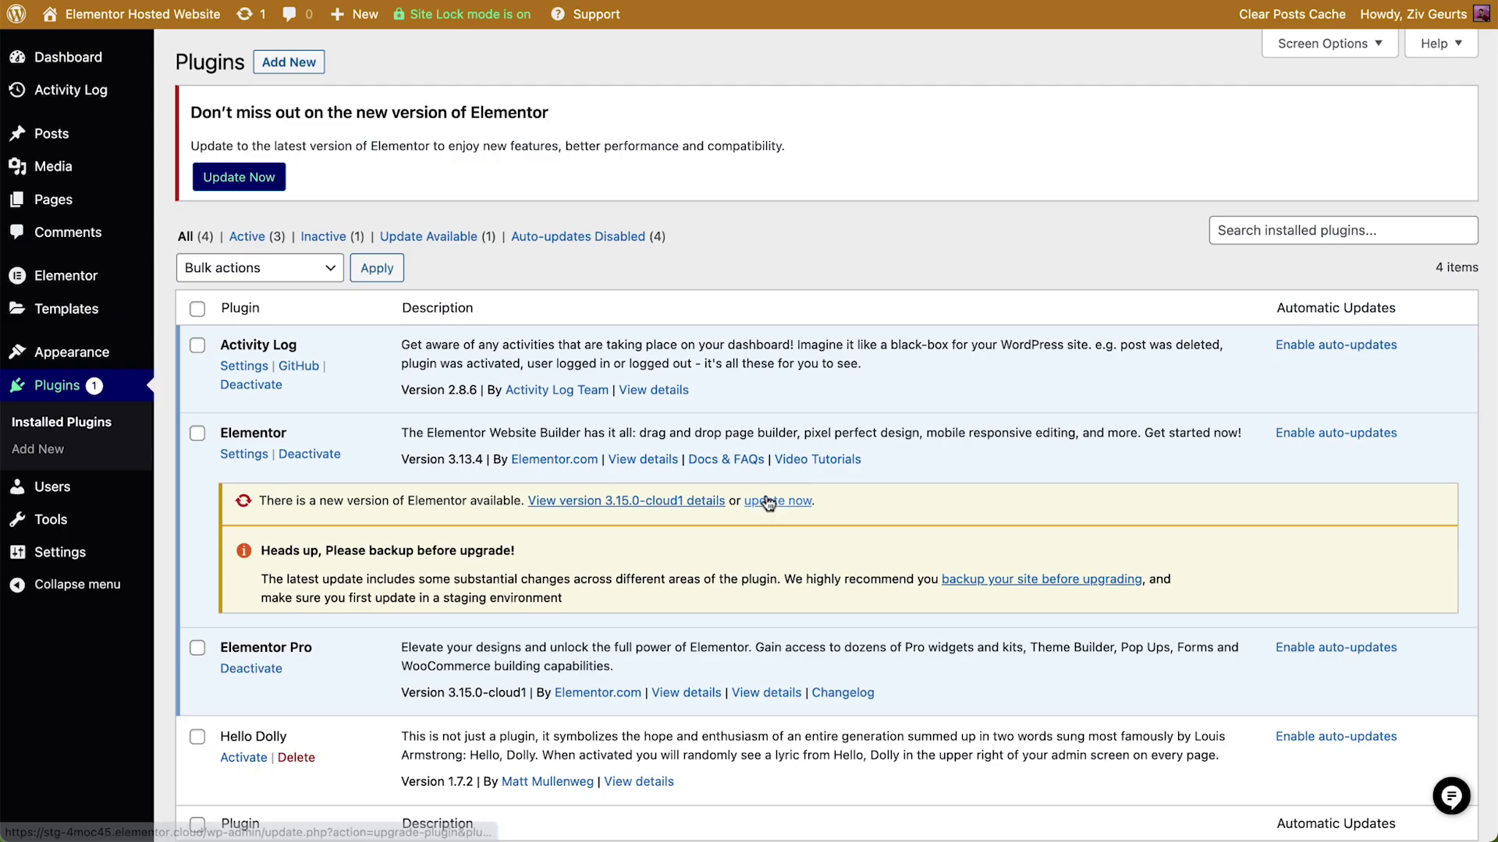
- Update the Elementor plugin on staging and open the Home page in the Elementor editor
click(768, 501)
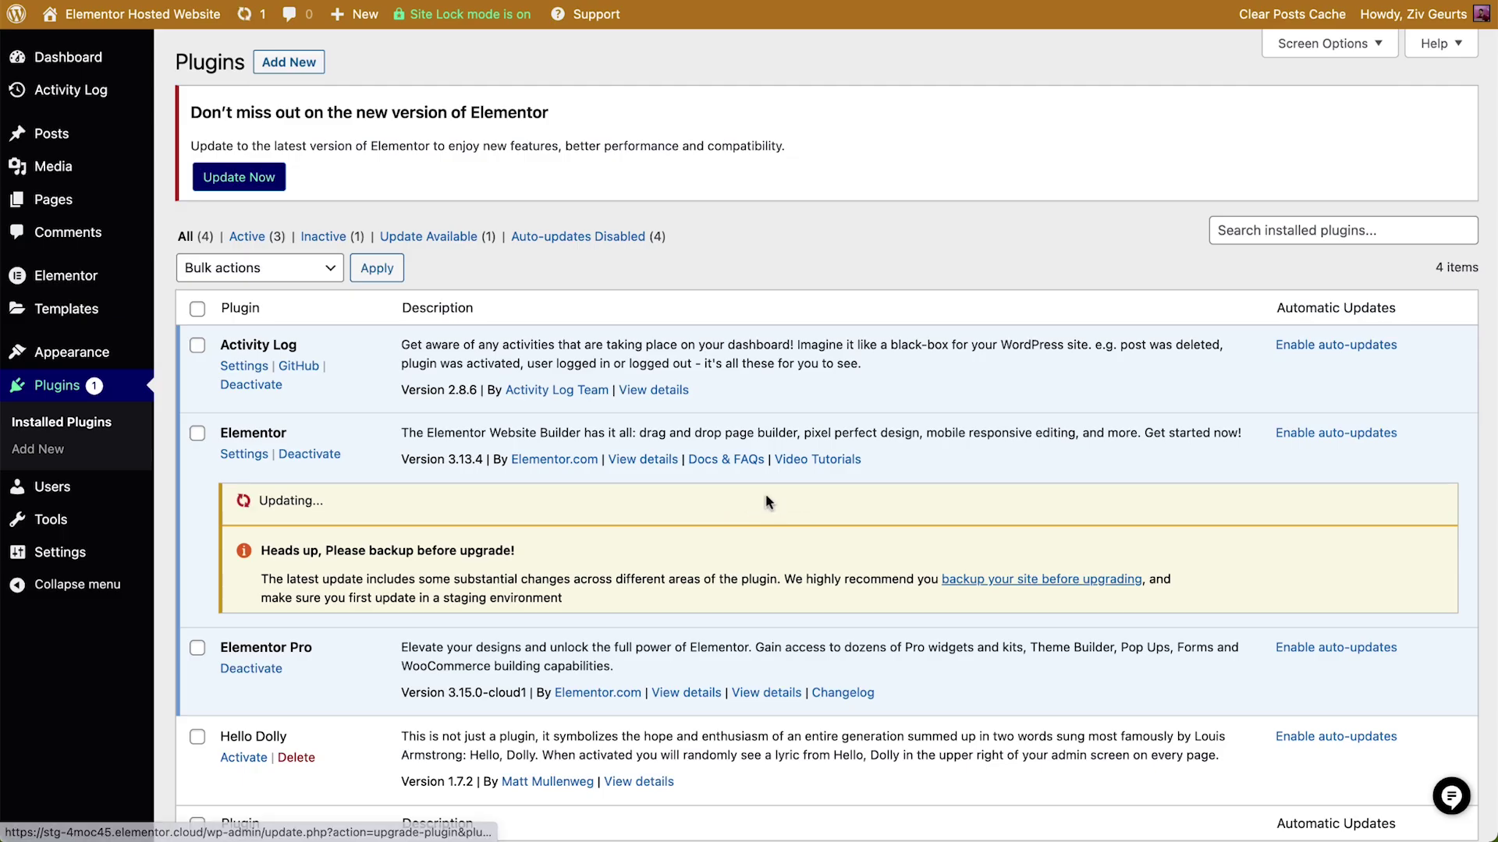
click(99, 209)
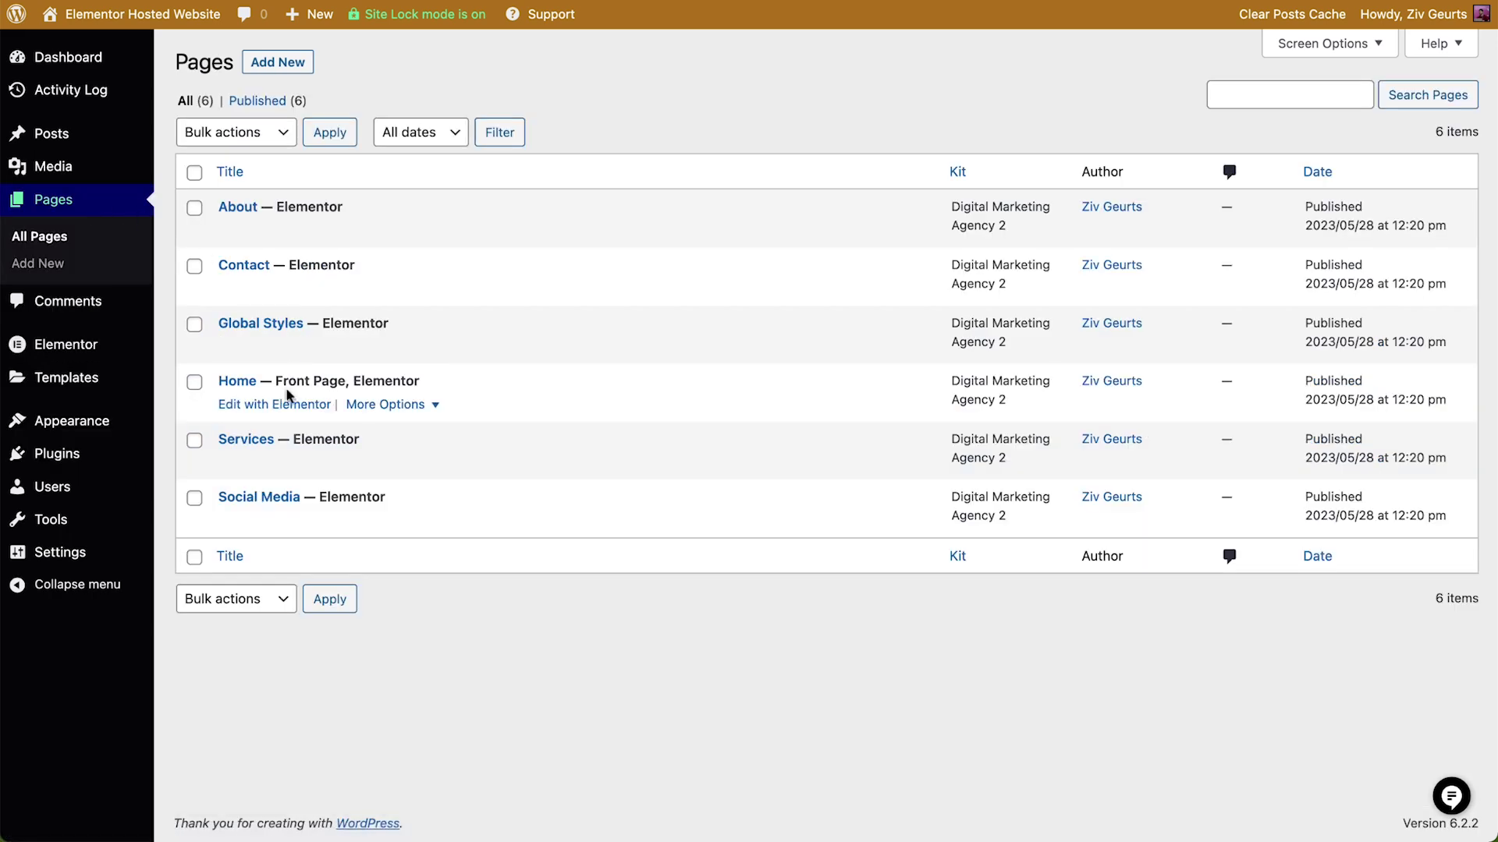
click(284, 405)
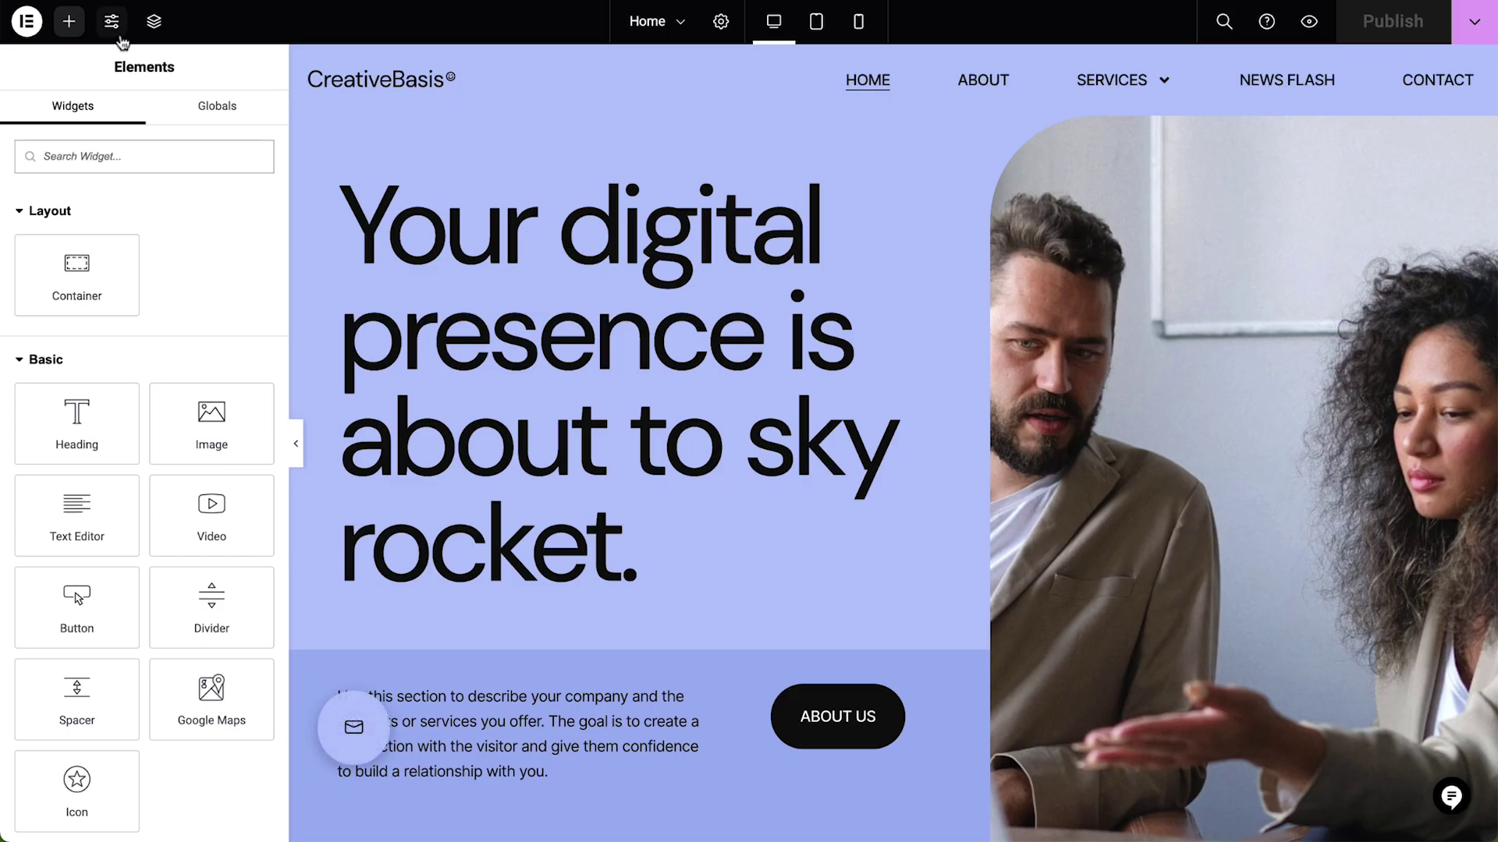
- Change the Pale Blue BG2 global colour to pink #FFB9EB and save the site settings
click(114, 23)
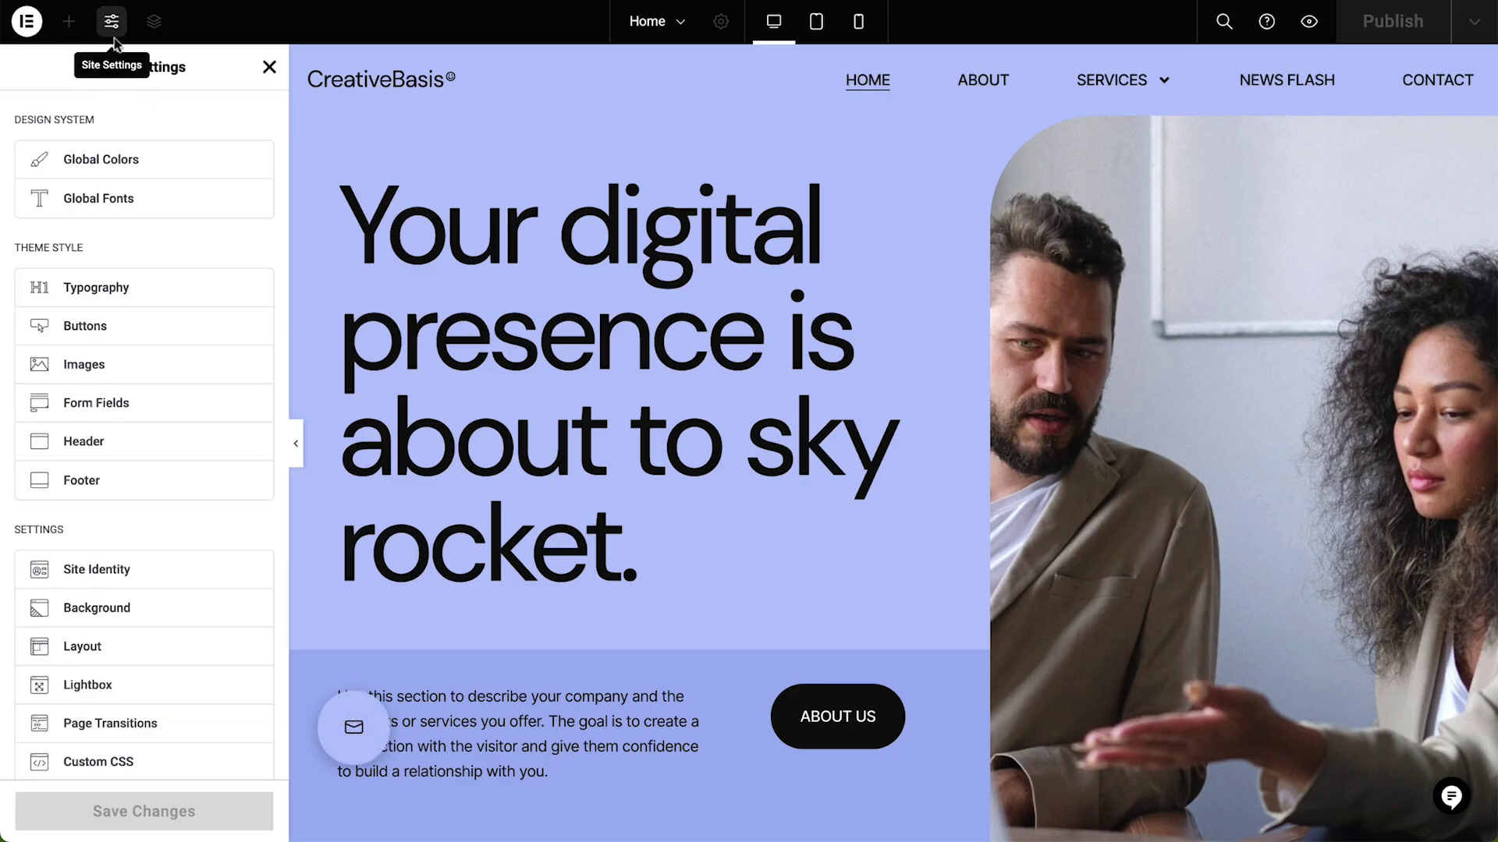
click(148, 157)
click(256, 515)
text(#FFB9EB)
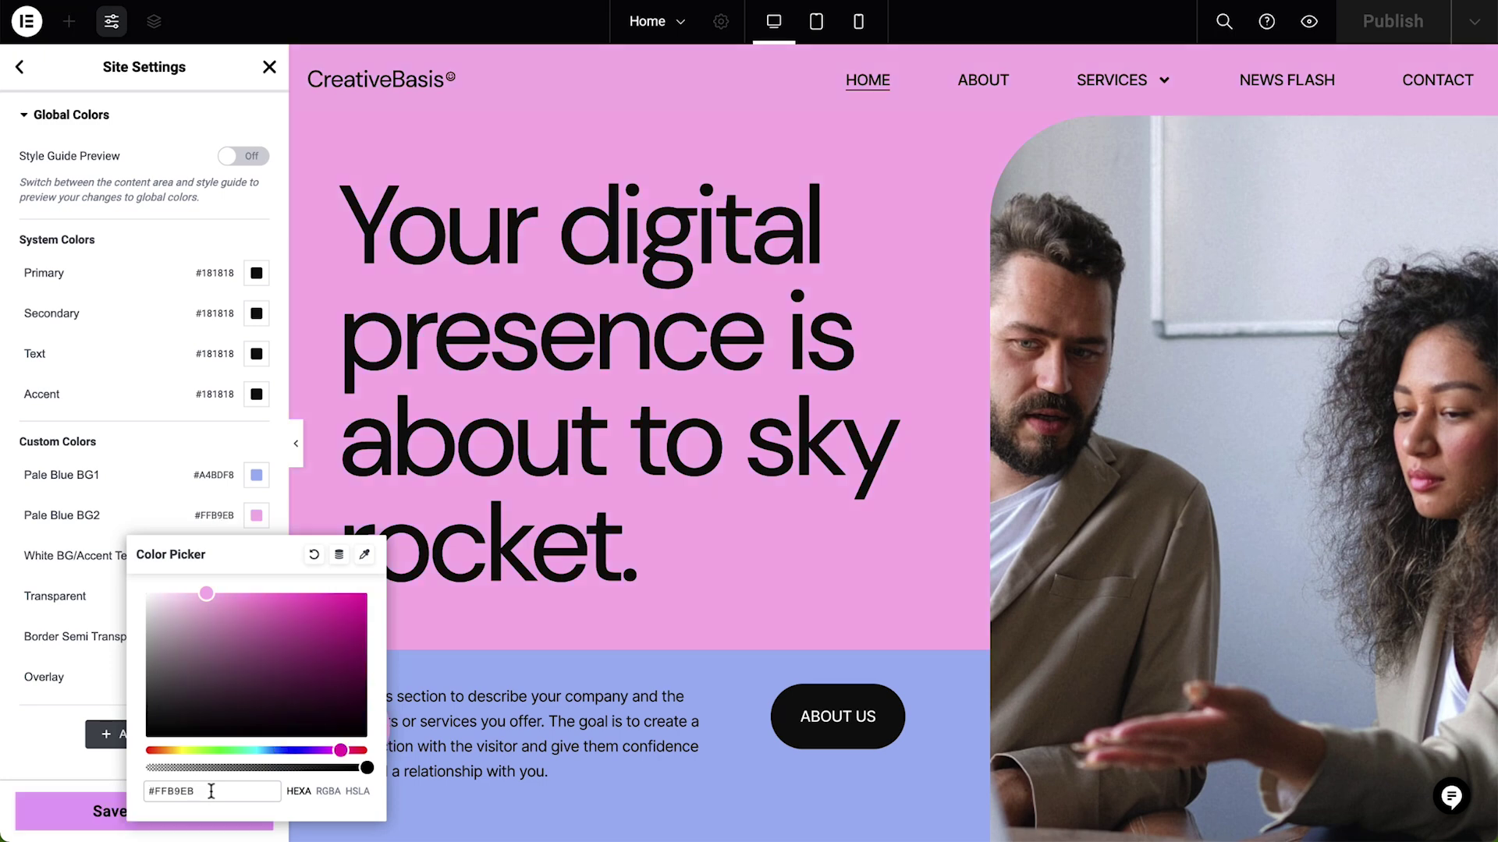
click(100, 778)
click(127, 808)
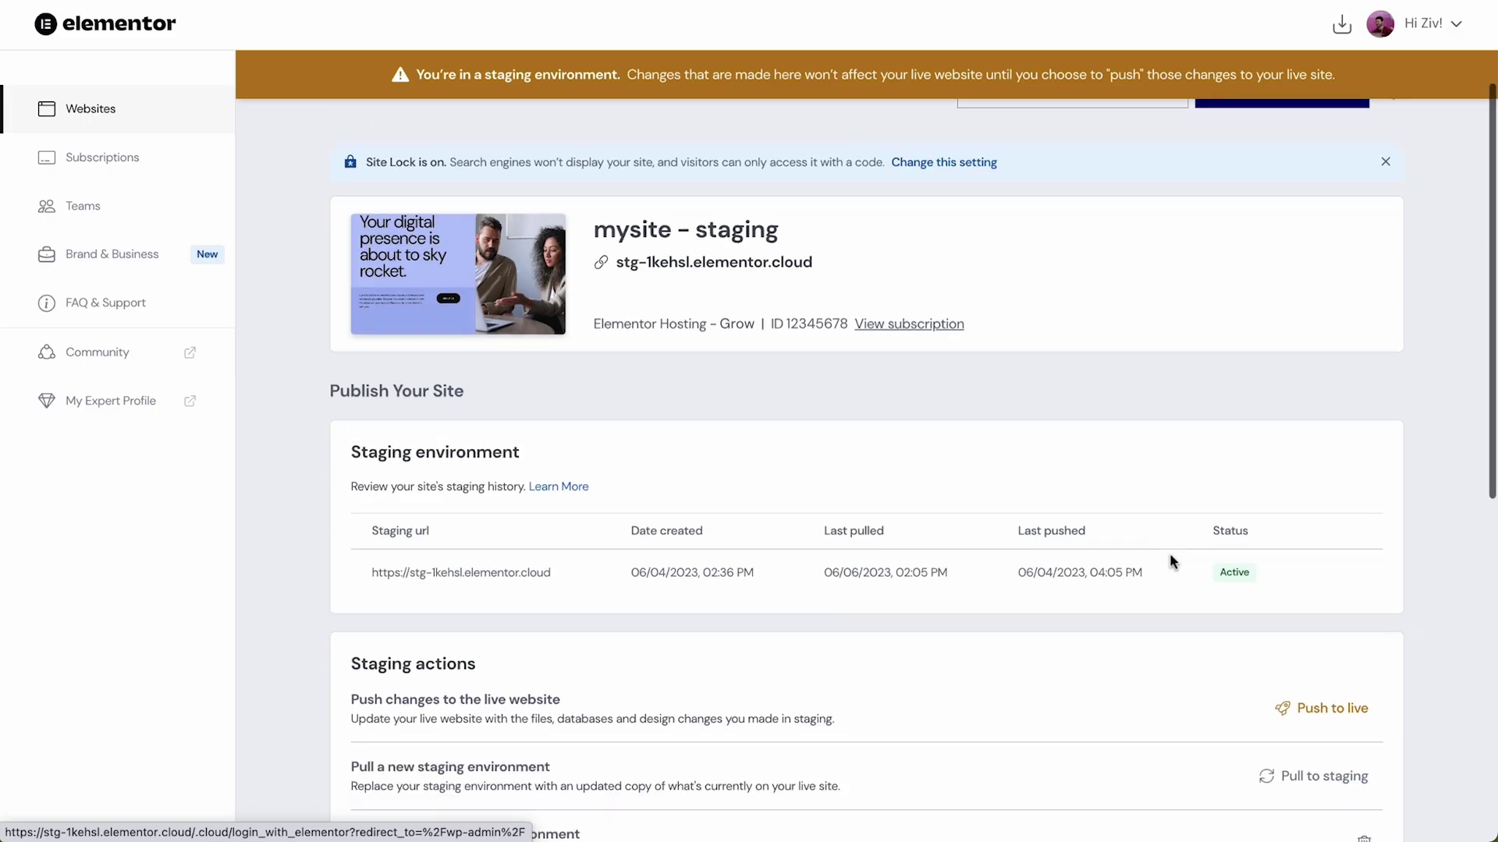
- Push the staging changes to the live site, accepting the push terms
click(1326, 633)
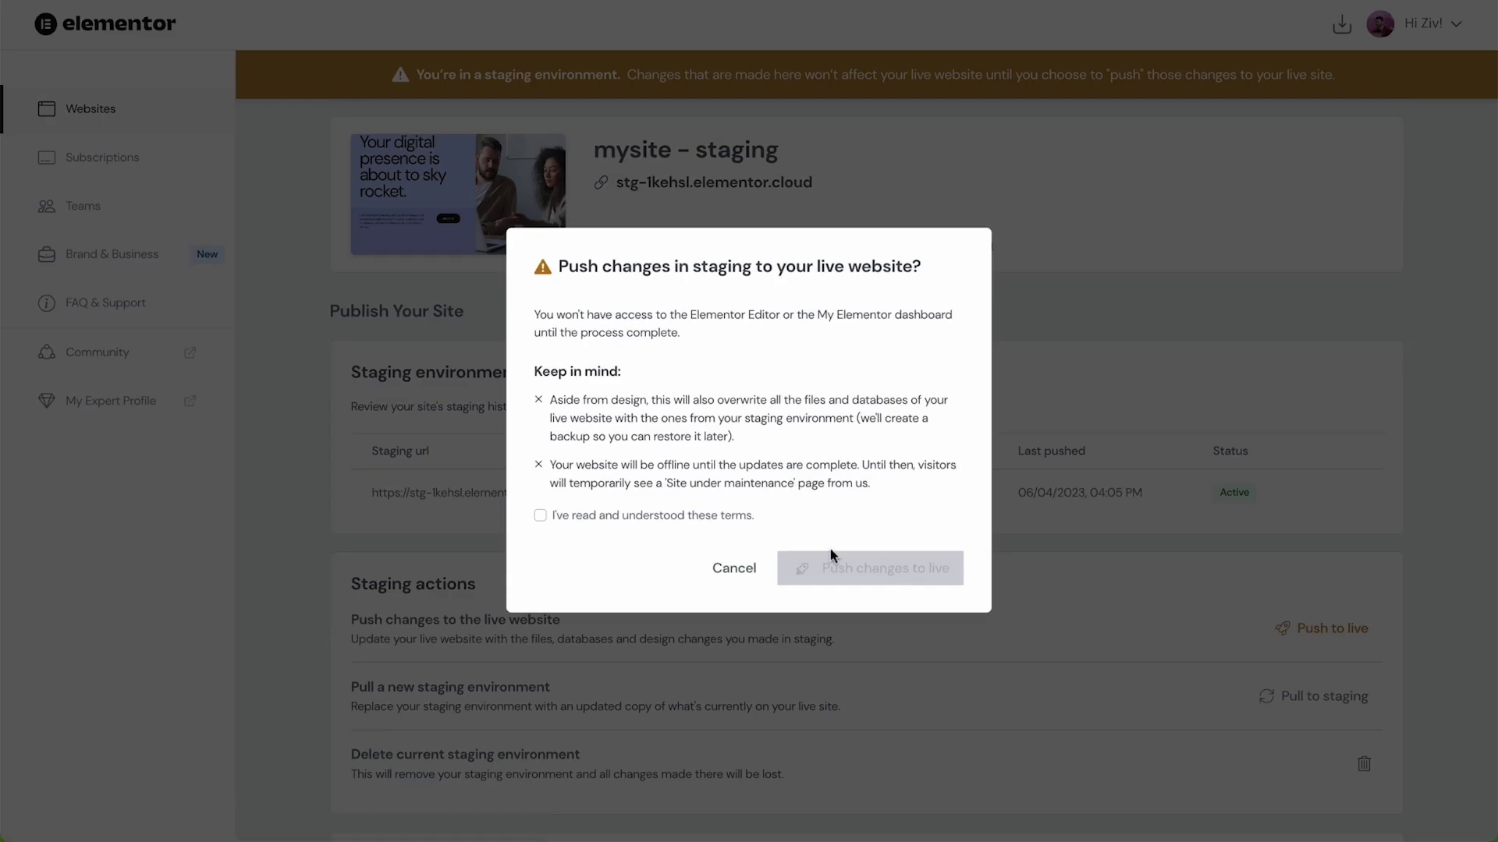
click(538, 514)
click(822, 568)
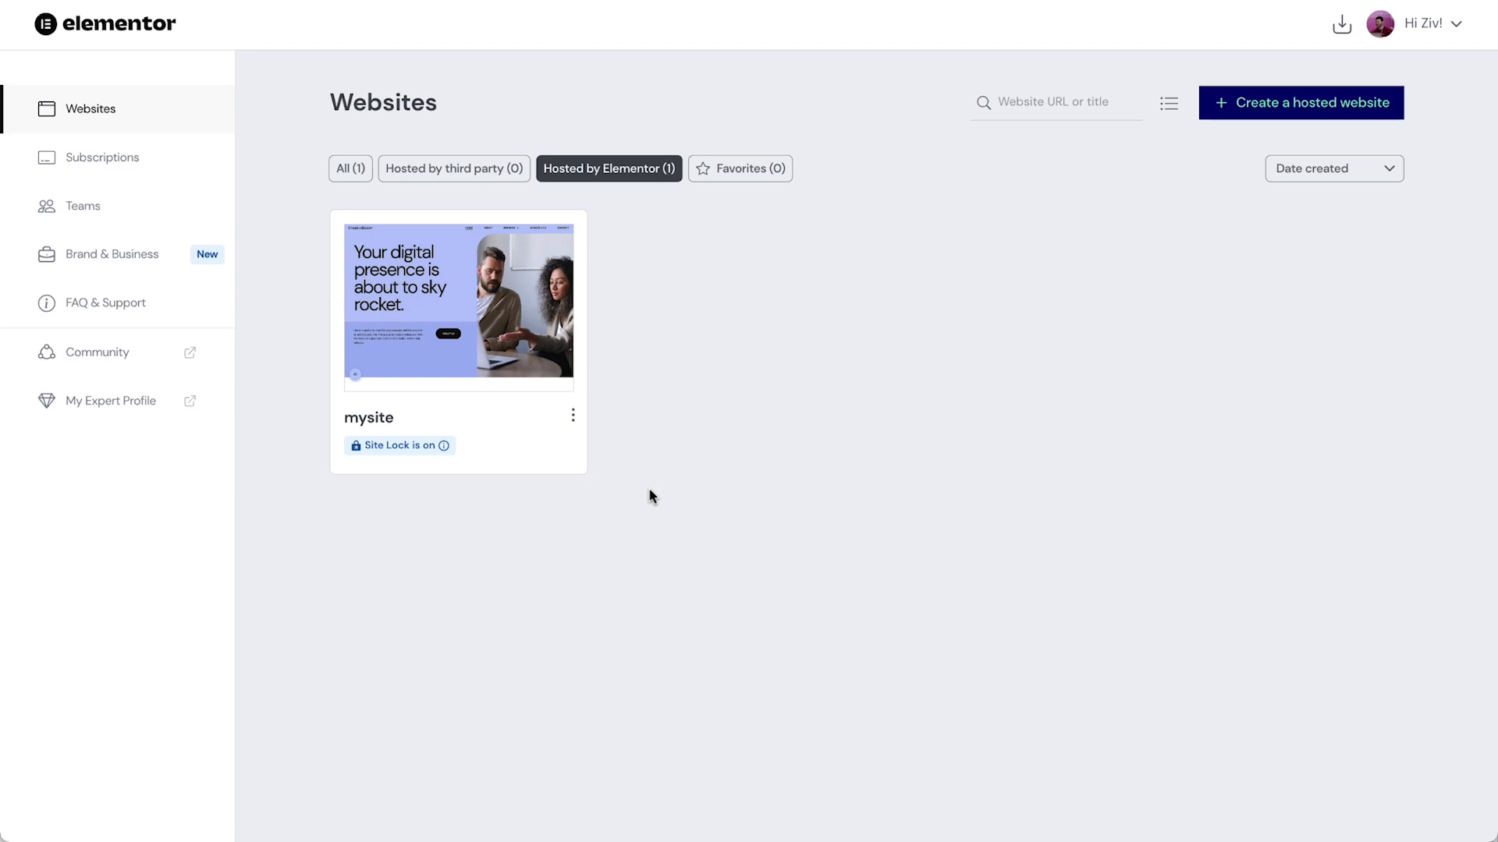
- From mysite's management page, create a new staging environment after accepting the terms
mouse_move(519, 423)
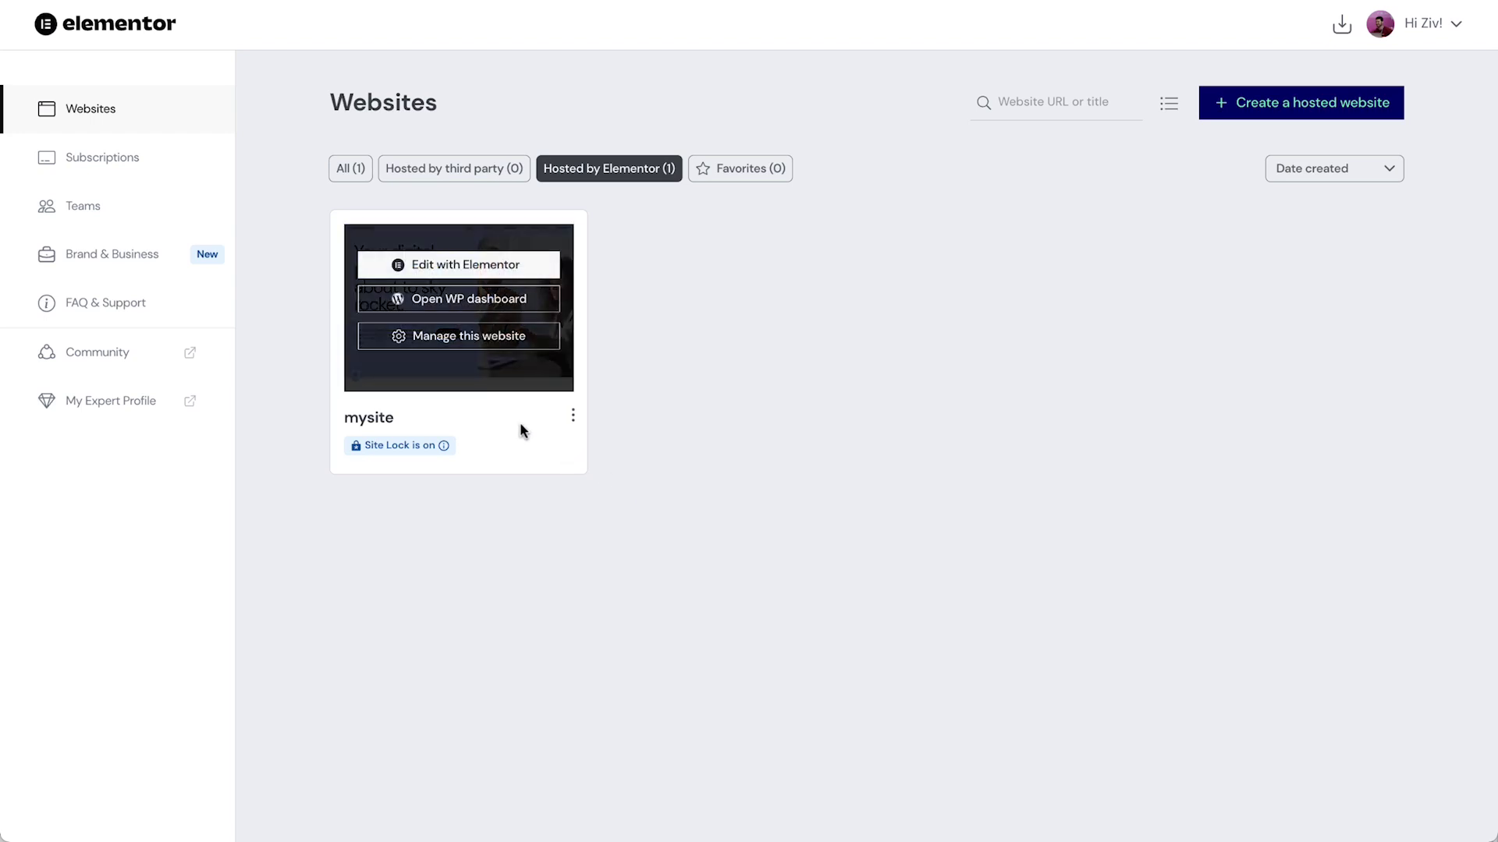
click(485, 341)
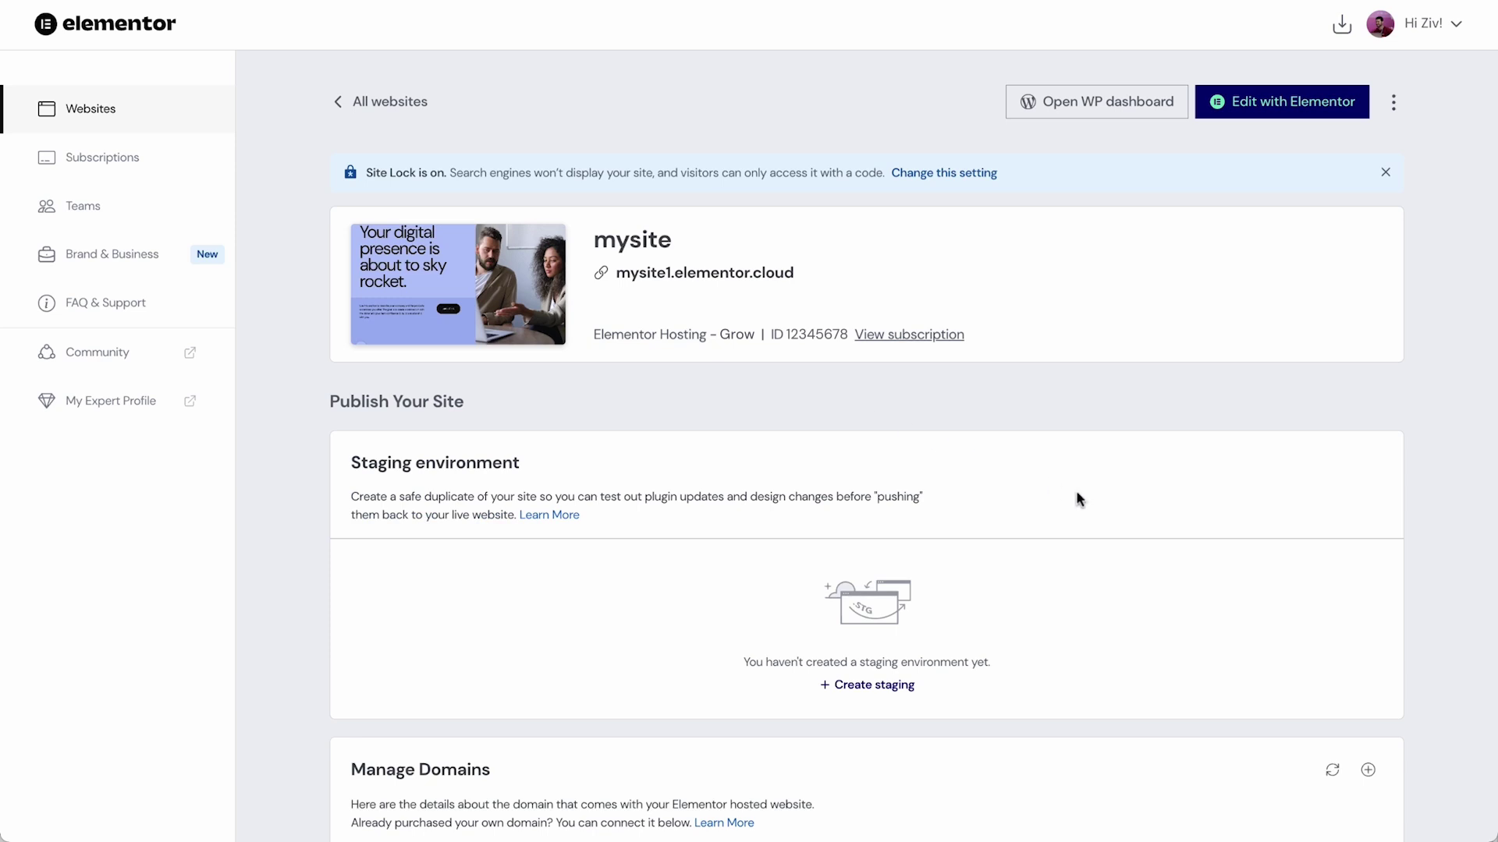
scroll(1076, 495, down, 2)
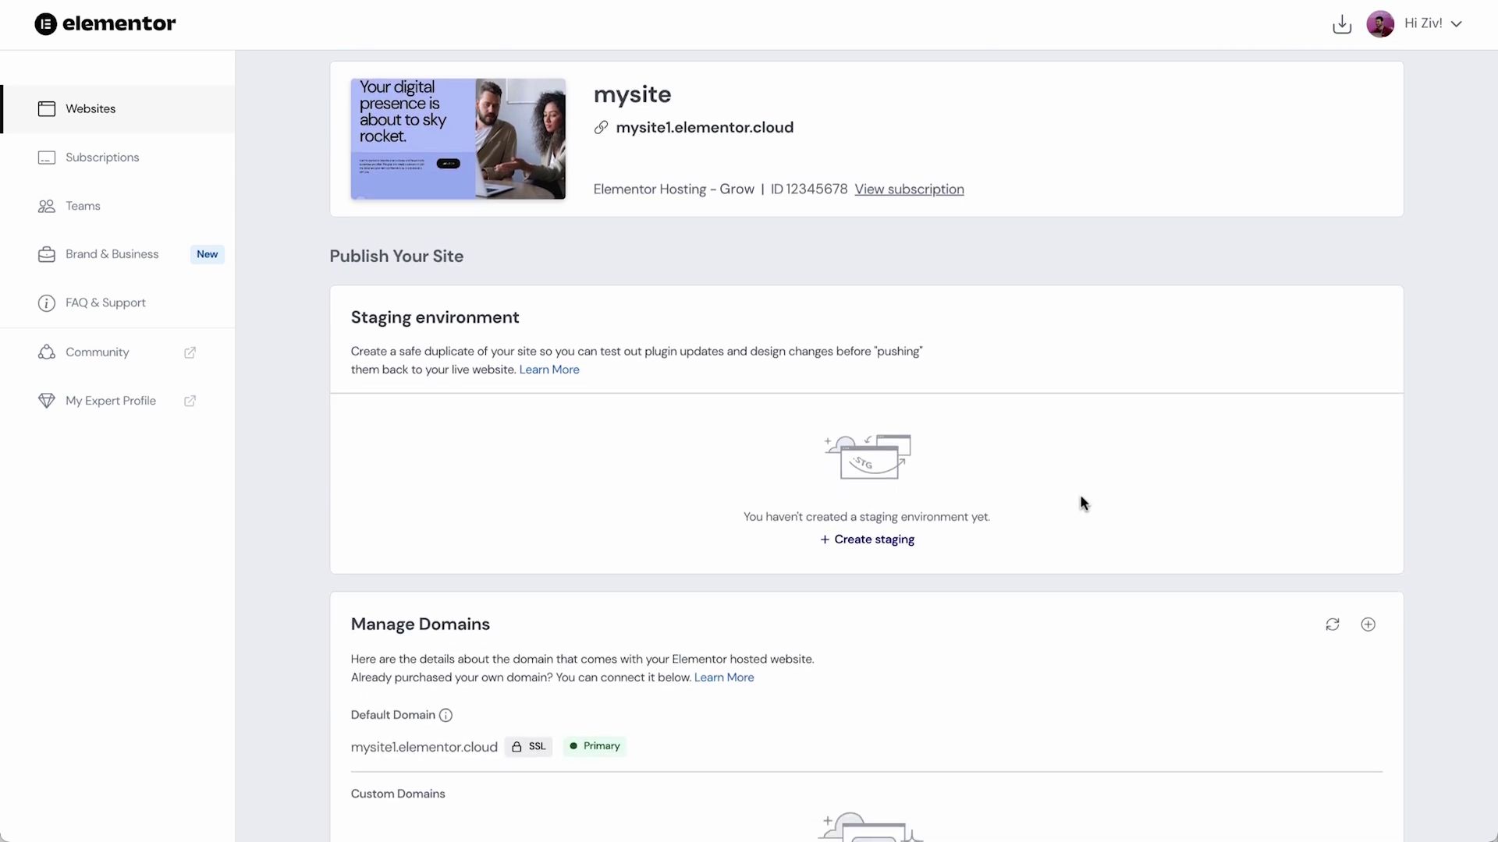
click(895, 541)
click(540, 465)
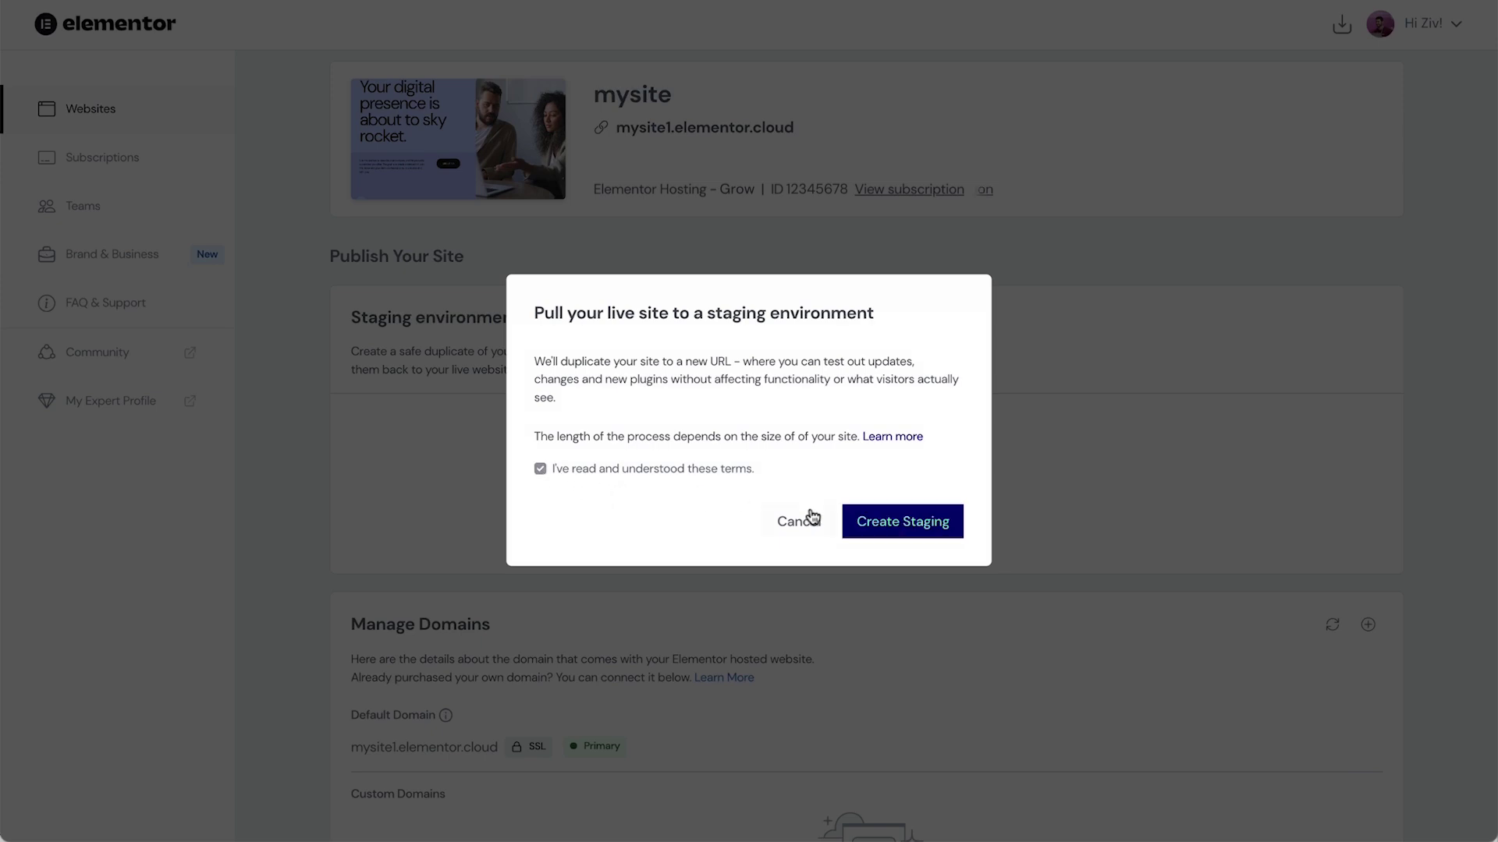
click(917, 527)
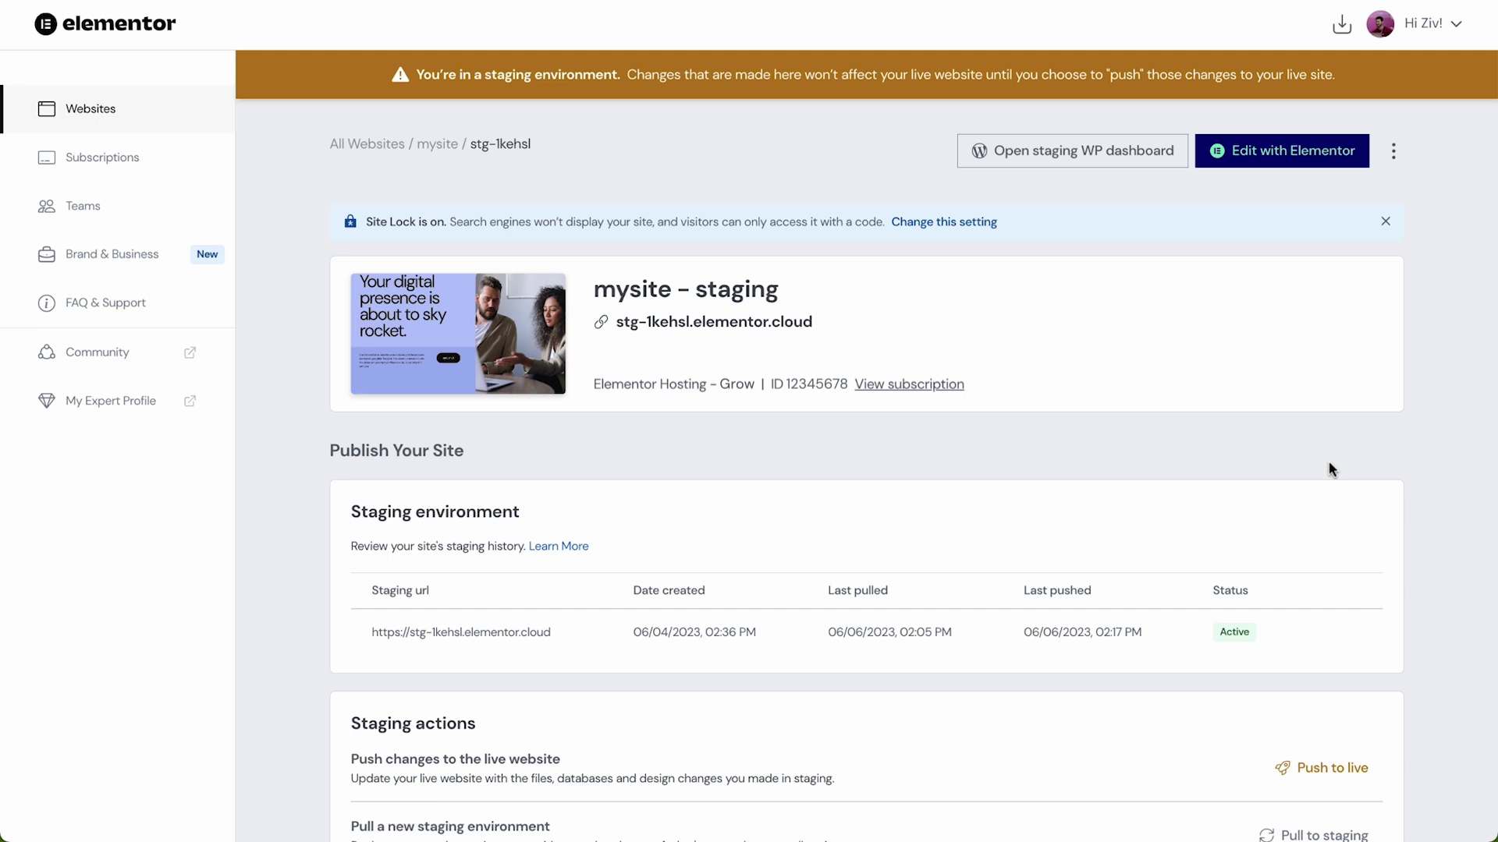
- Review the staging page, then return to the live mysite management page via the breadcrumb
scroll(1329, 467, down, 5)
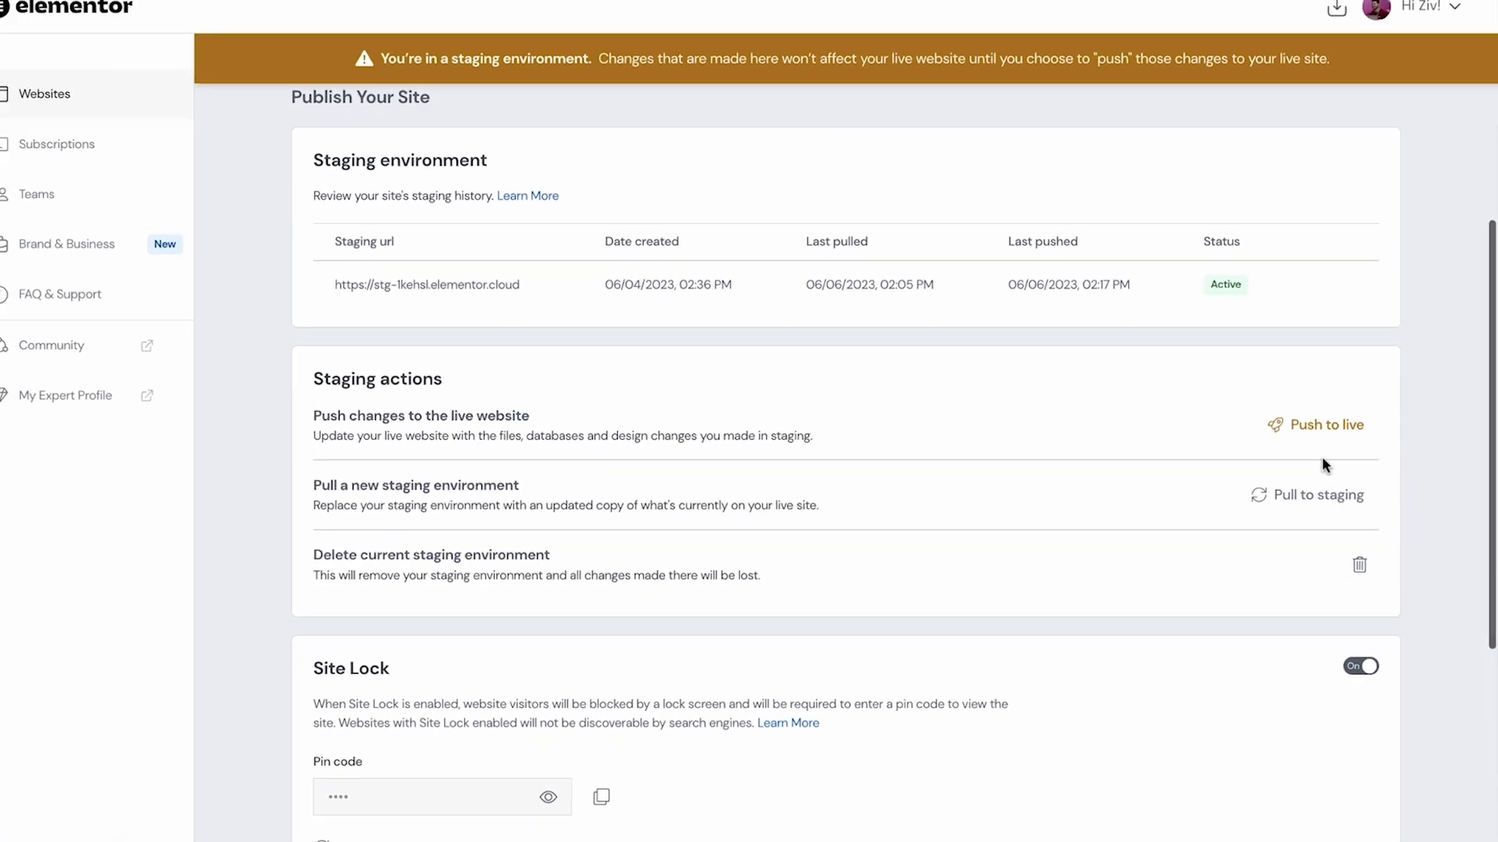
scroll(1248, 445, up, 5)
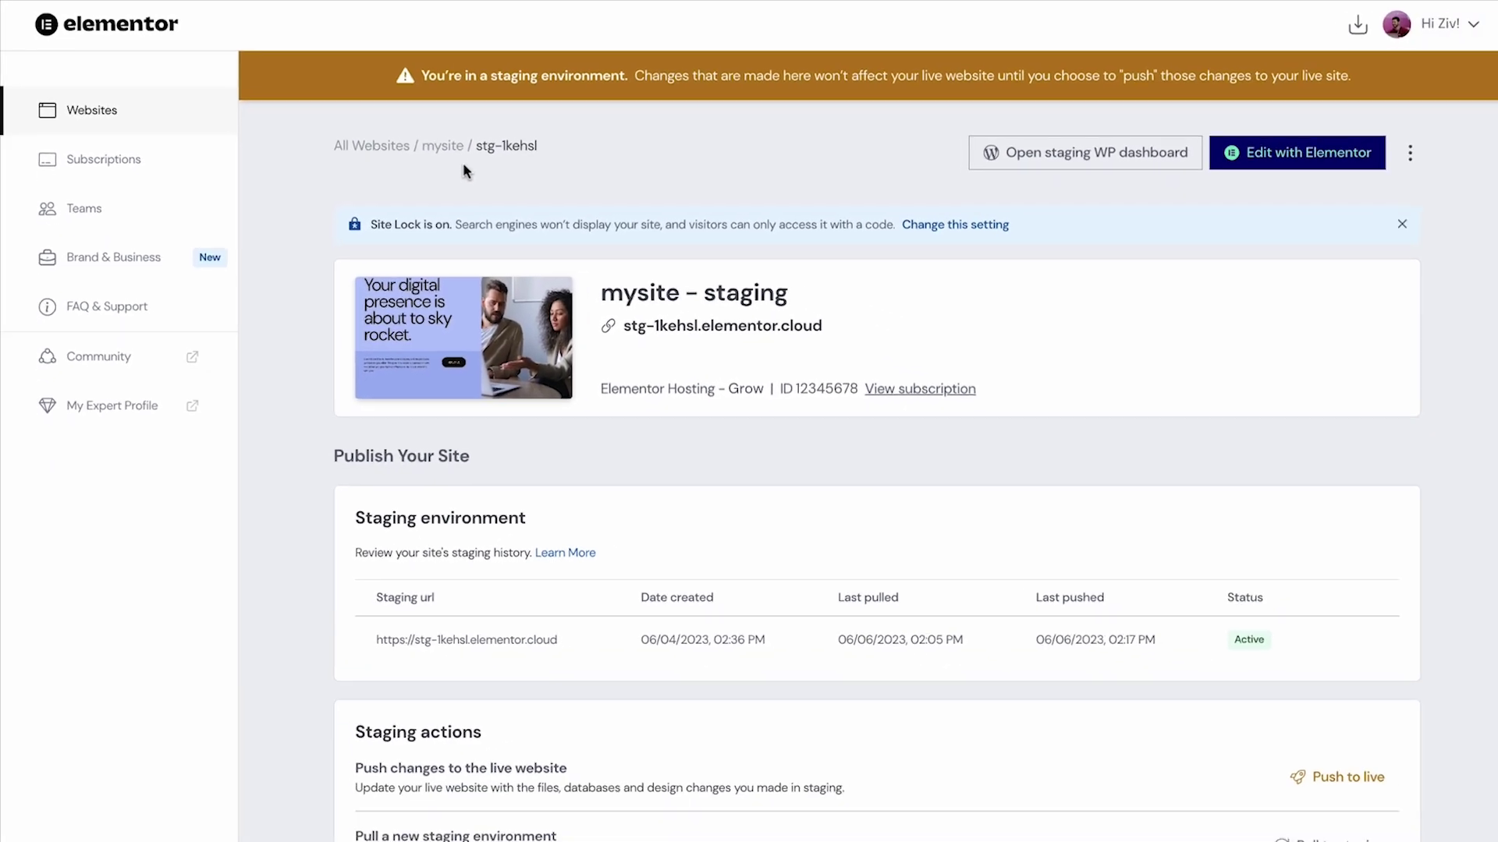
click(437, 145)
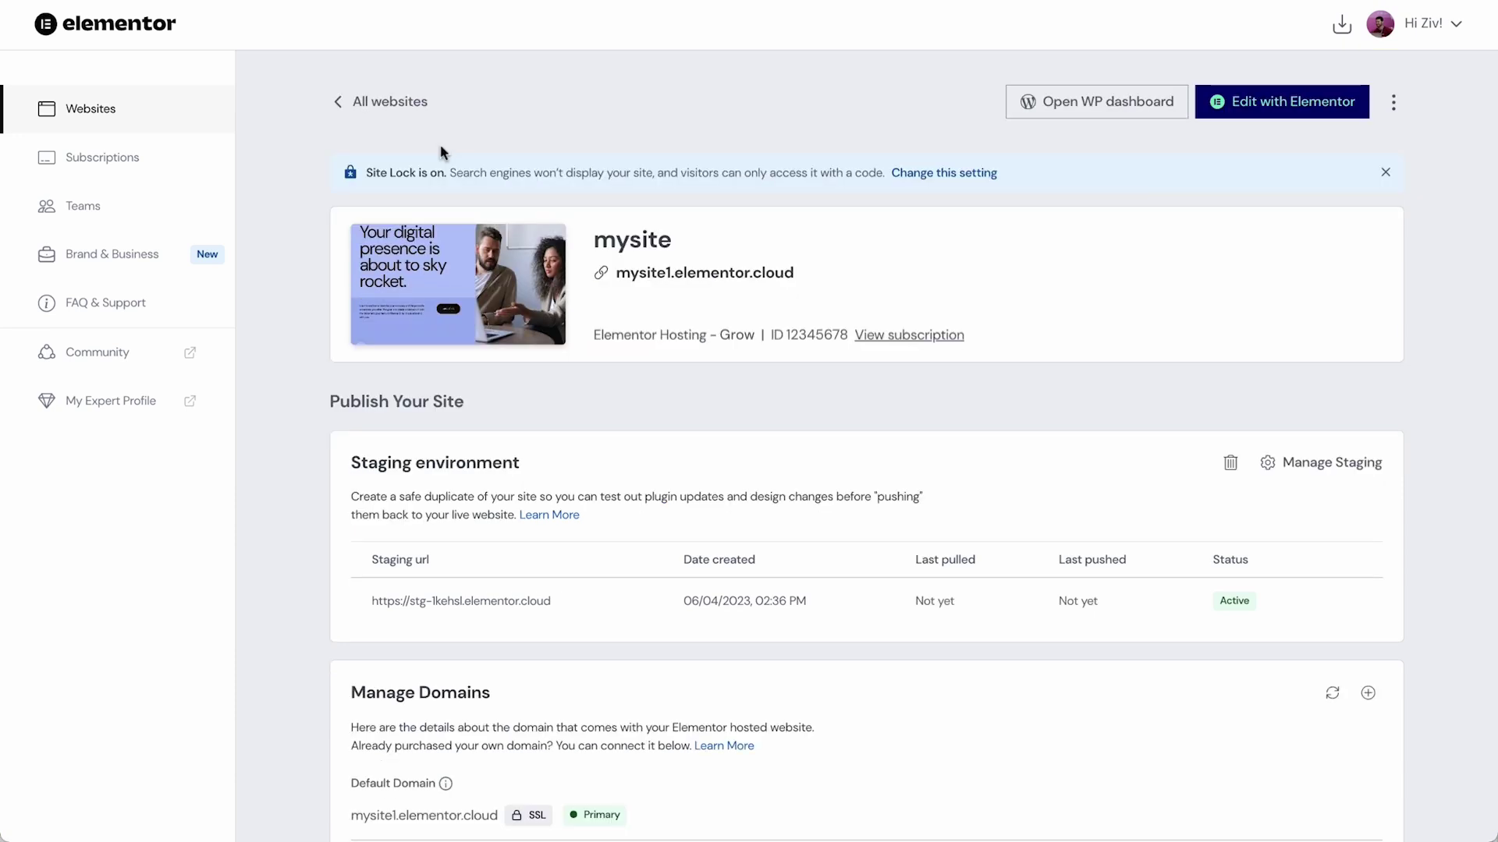
- Open the management page for mysite's staging environment (stg-1kehsl) from the Websites list
click(384, 105)
click(572, 415)
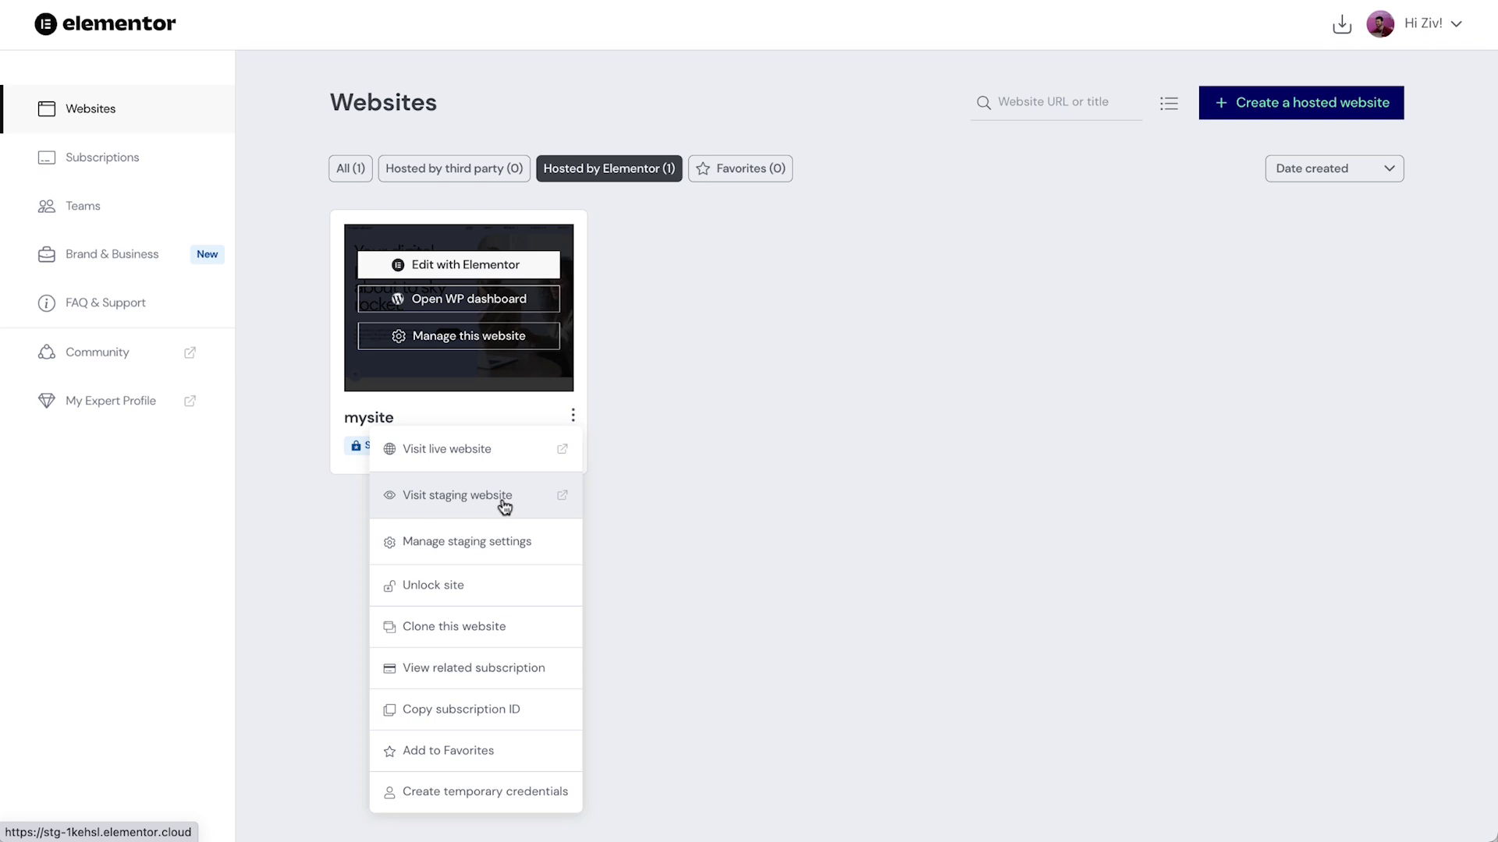
click(541, 546)
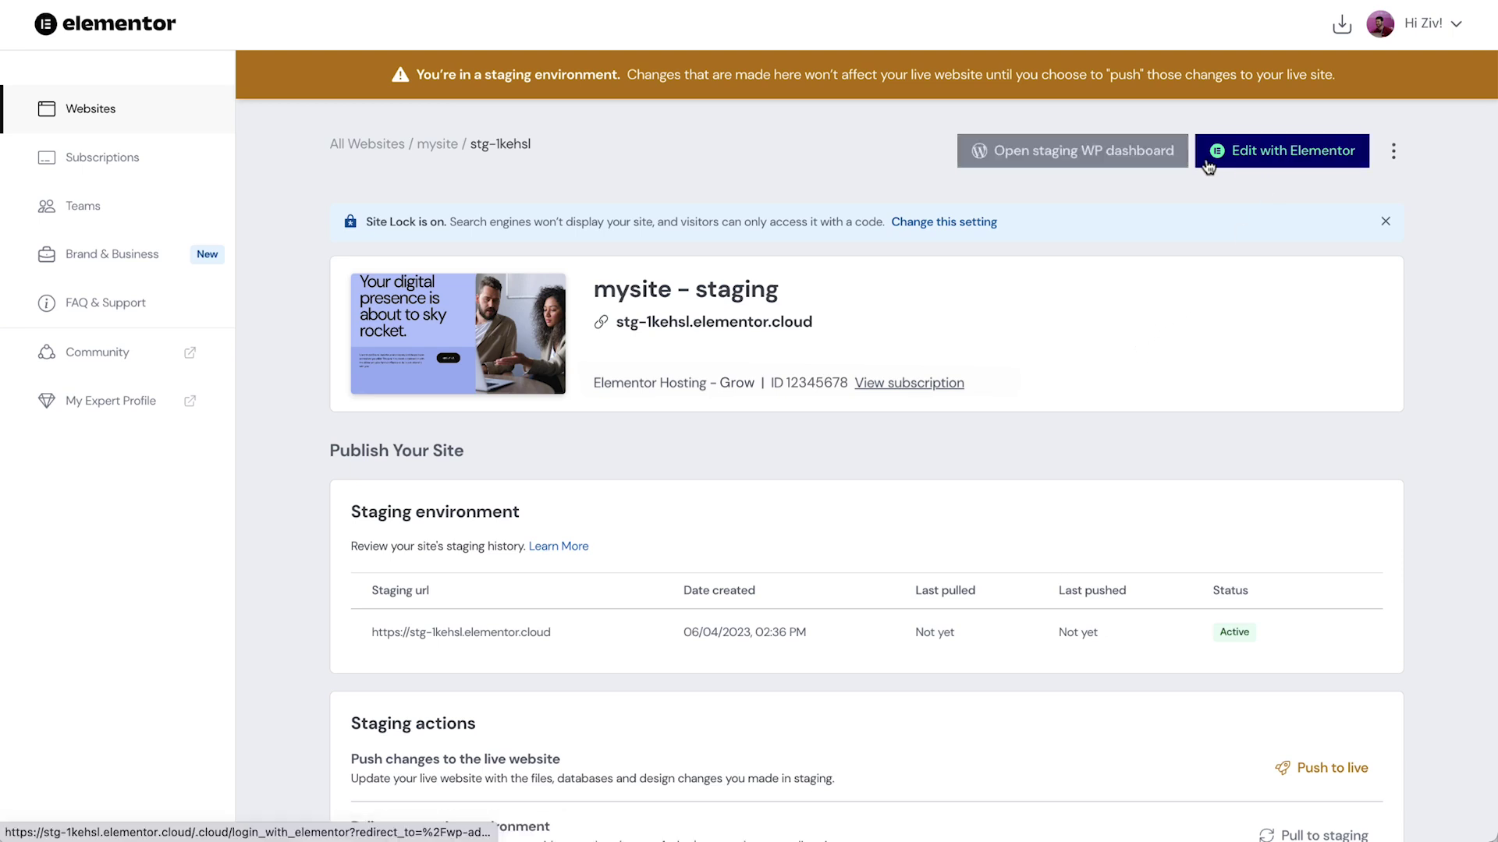
- Update Elementor to 3.15.0-cloud1 on staging and open the Home page in the Elementor editor
click(1141, 164)
click(59, 454)
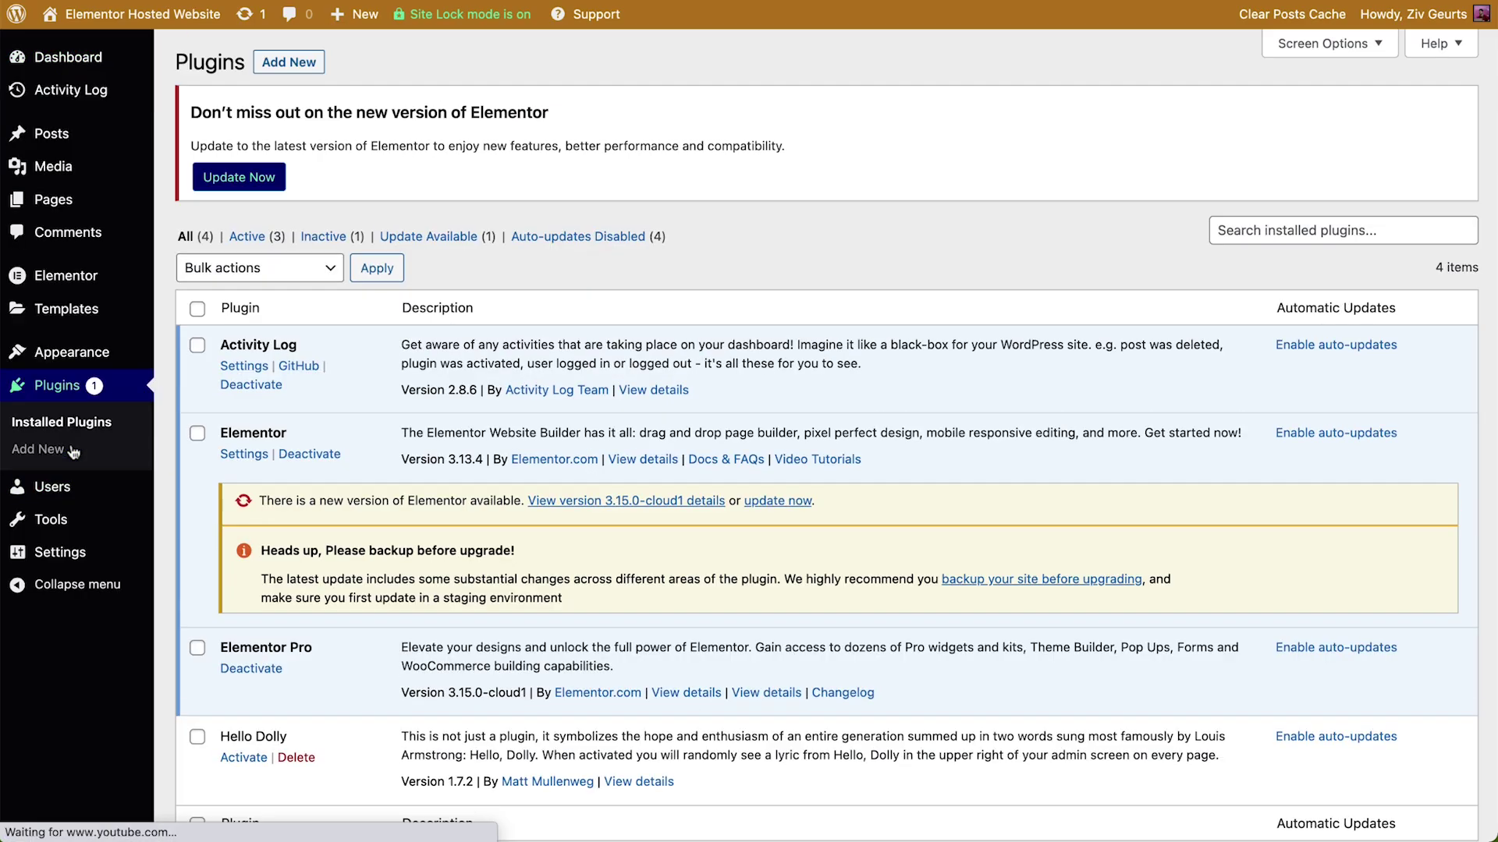
click(754, 503)
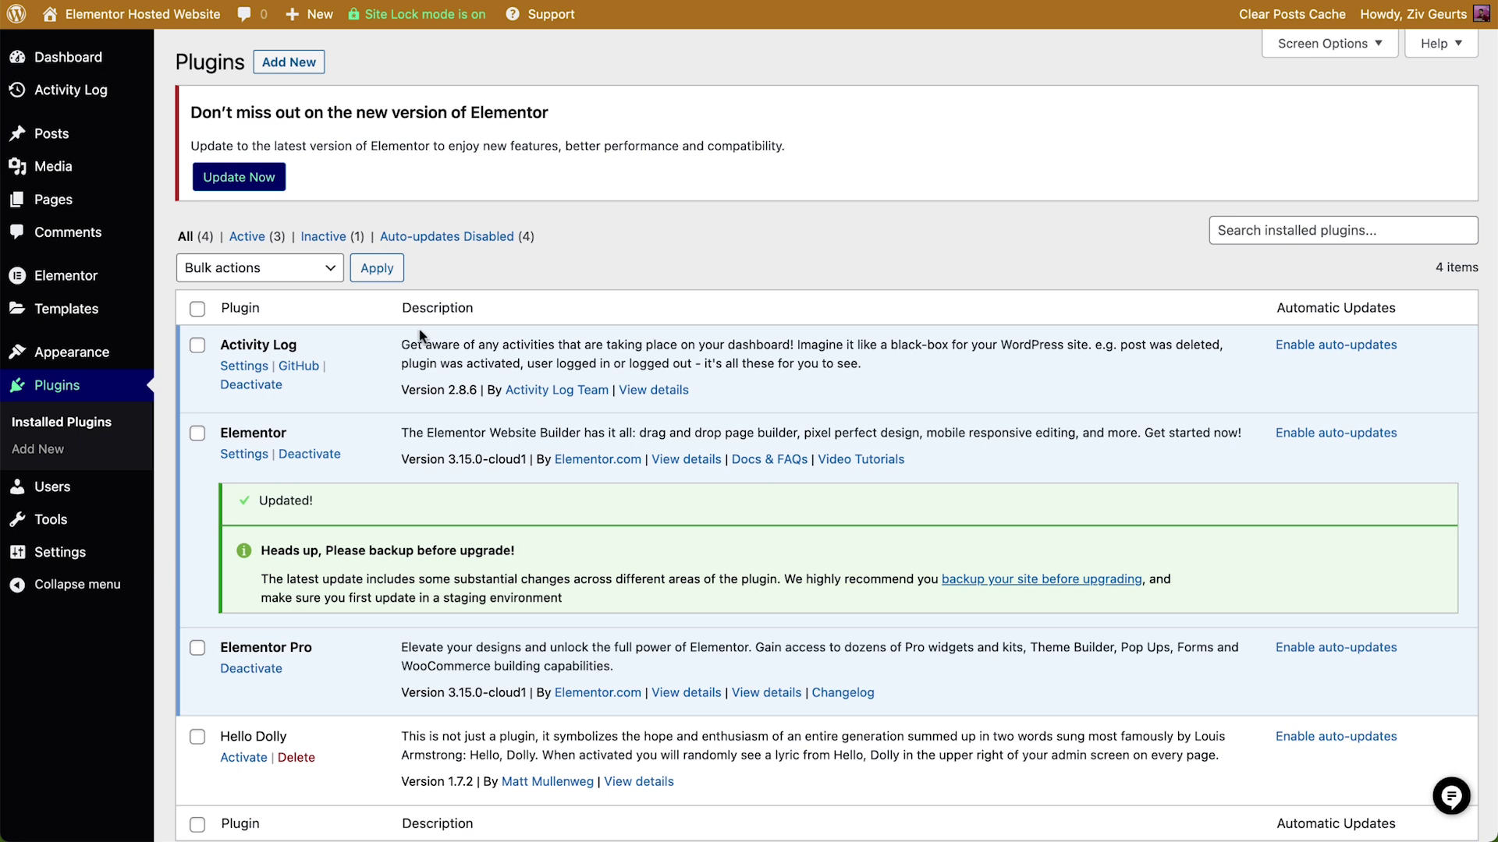
click(93, 201)
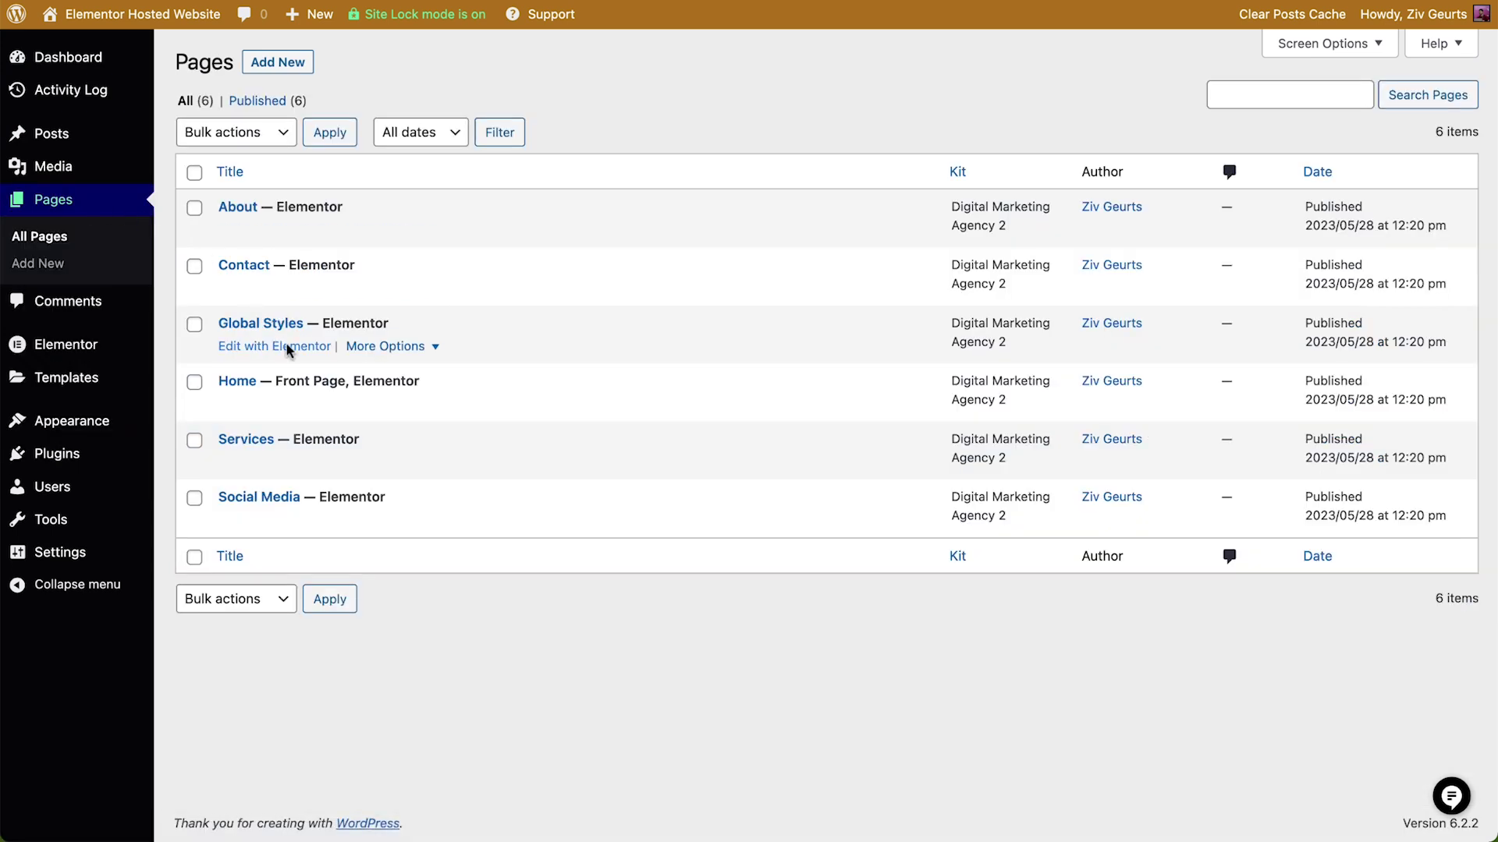
click(287, 406)
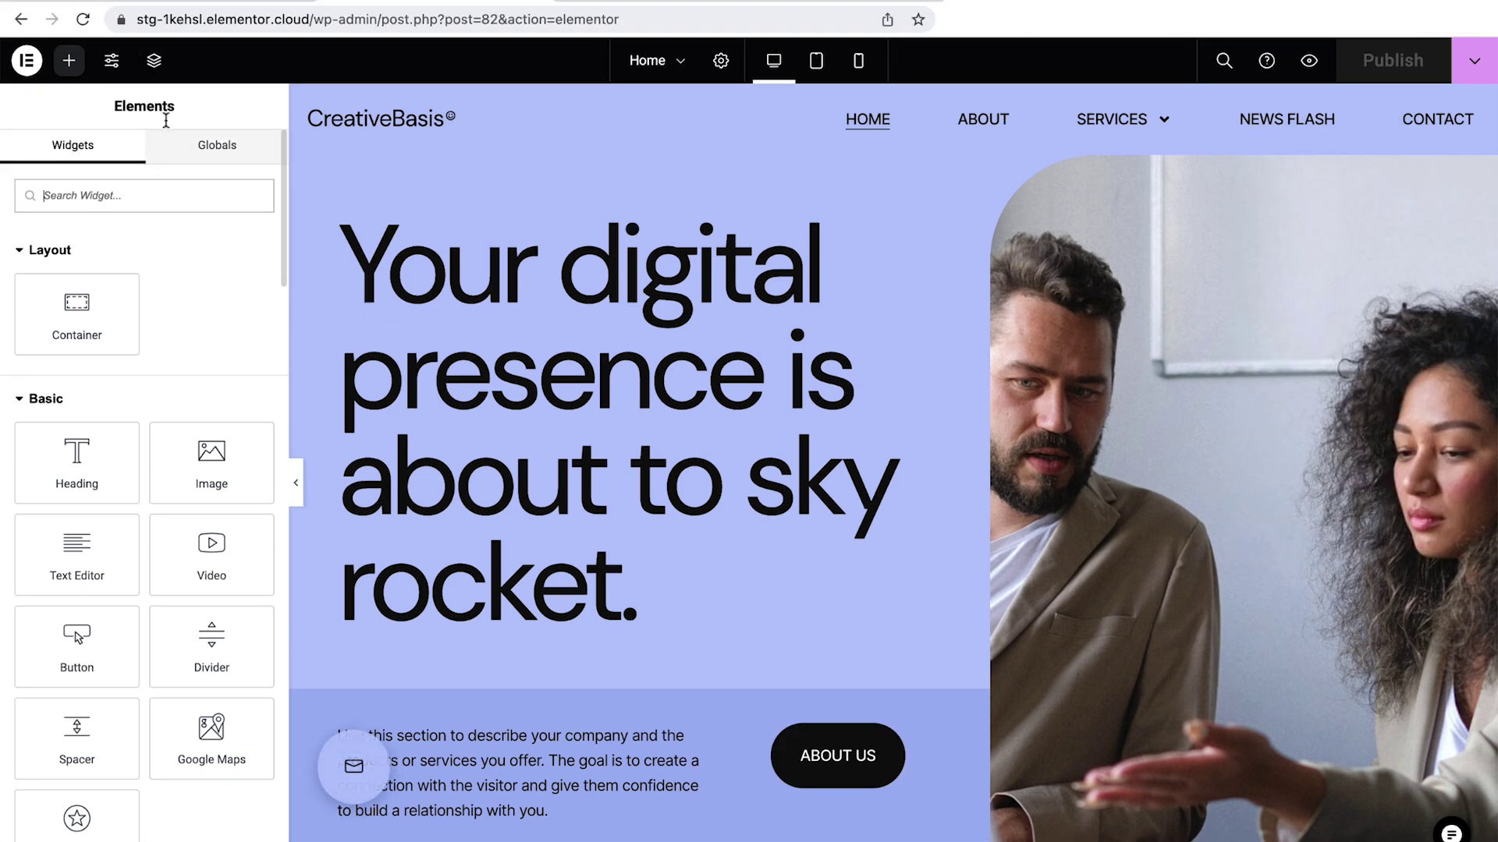
- Replace the Pale Blue BG2 global colour's hex value with pink #FFB9EB
click(112, 60)
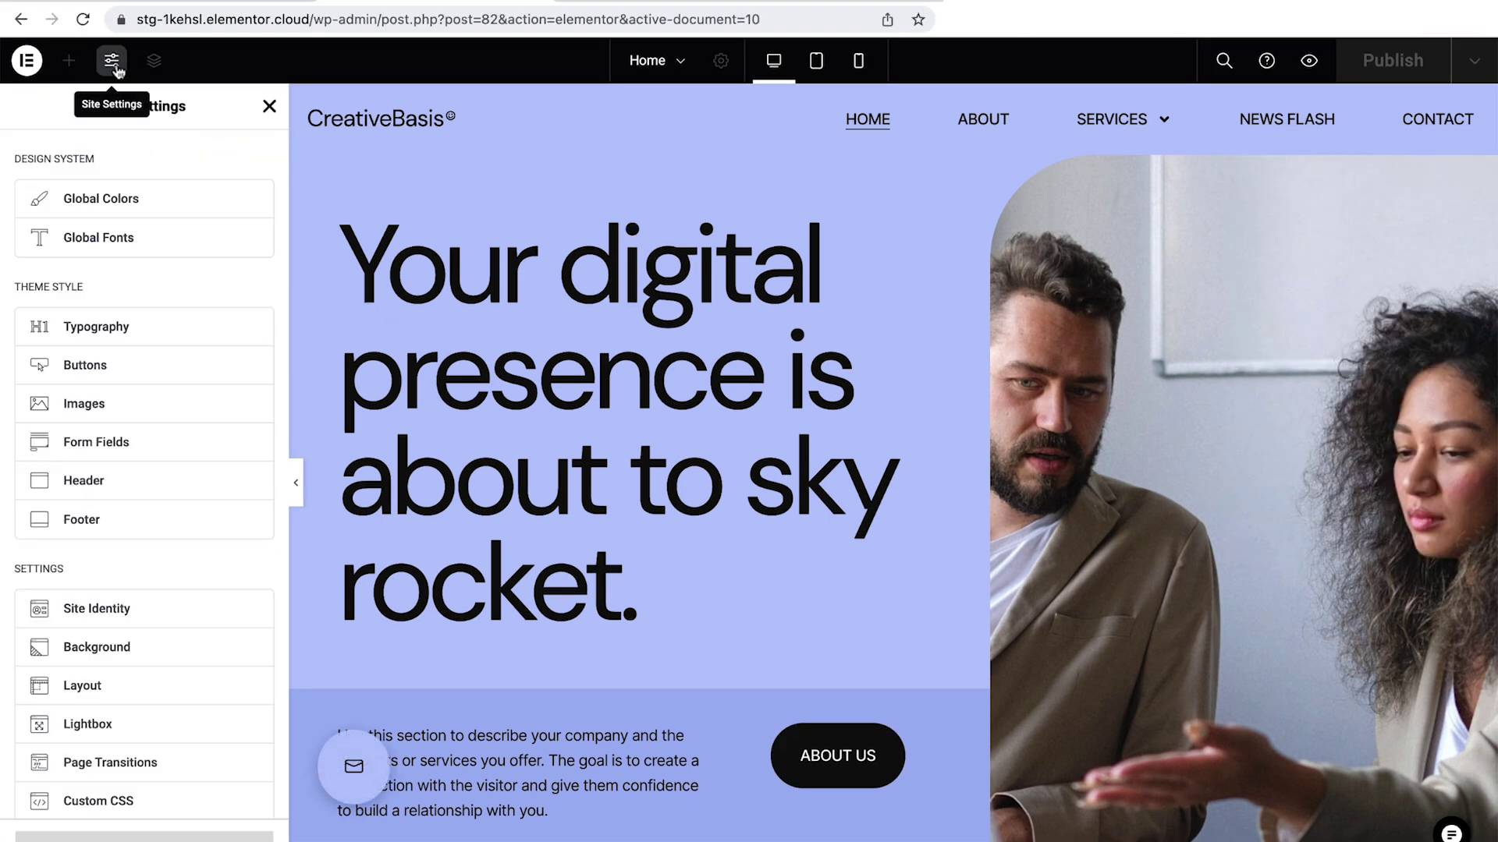
click(152, 204)
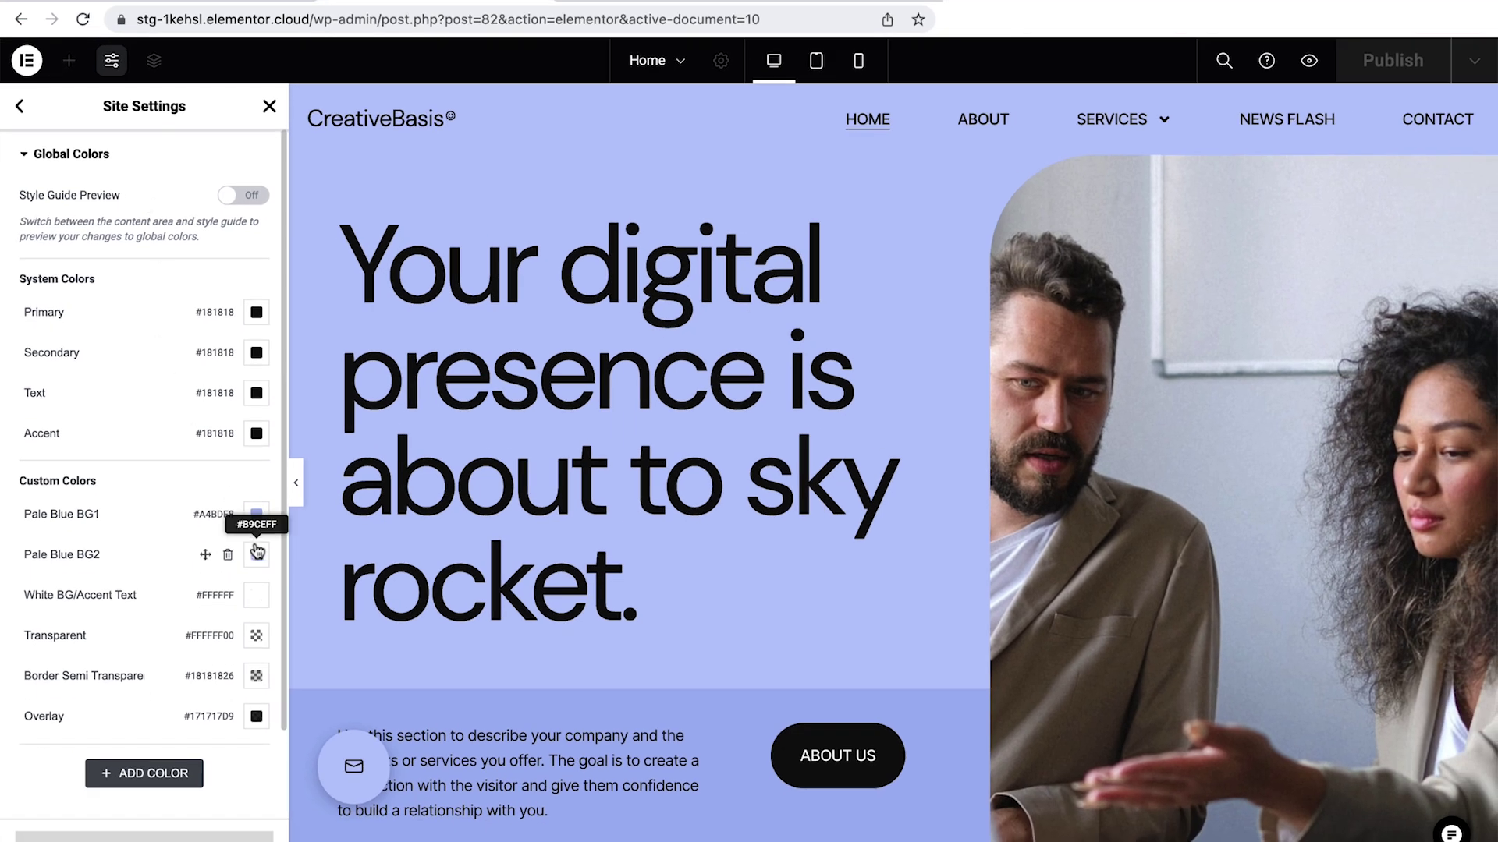
click(257, 552)
double_click(209, 819)
text(#FFB9EB)
click(127, 839)
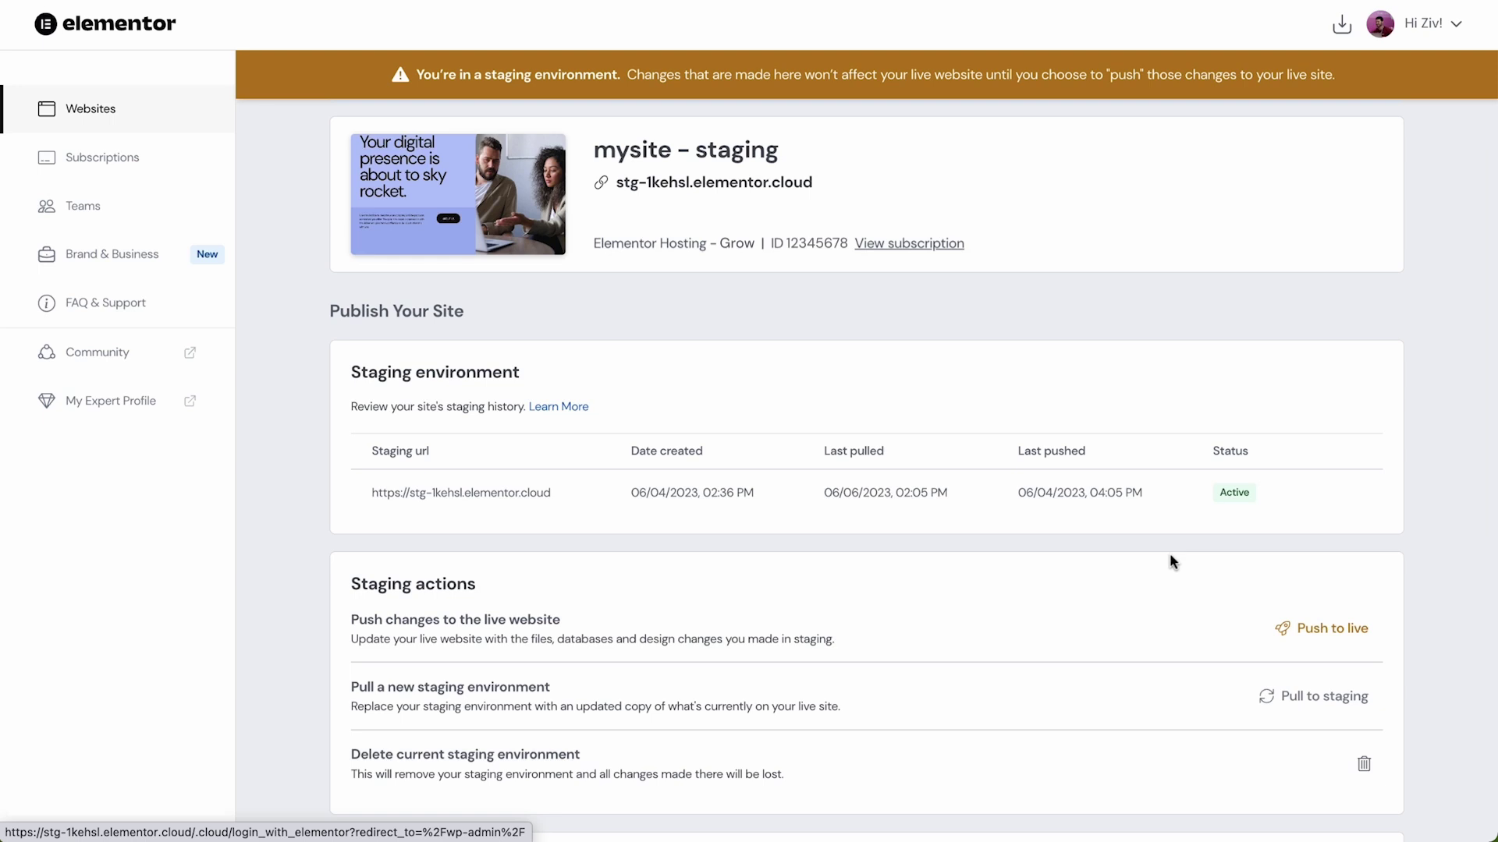
- Push the pink staging changes to the live mysite, accepting the terms
click(1326, 632)
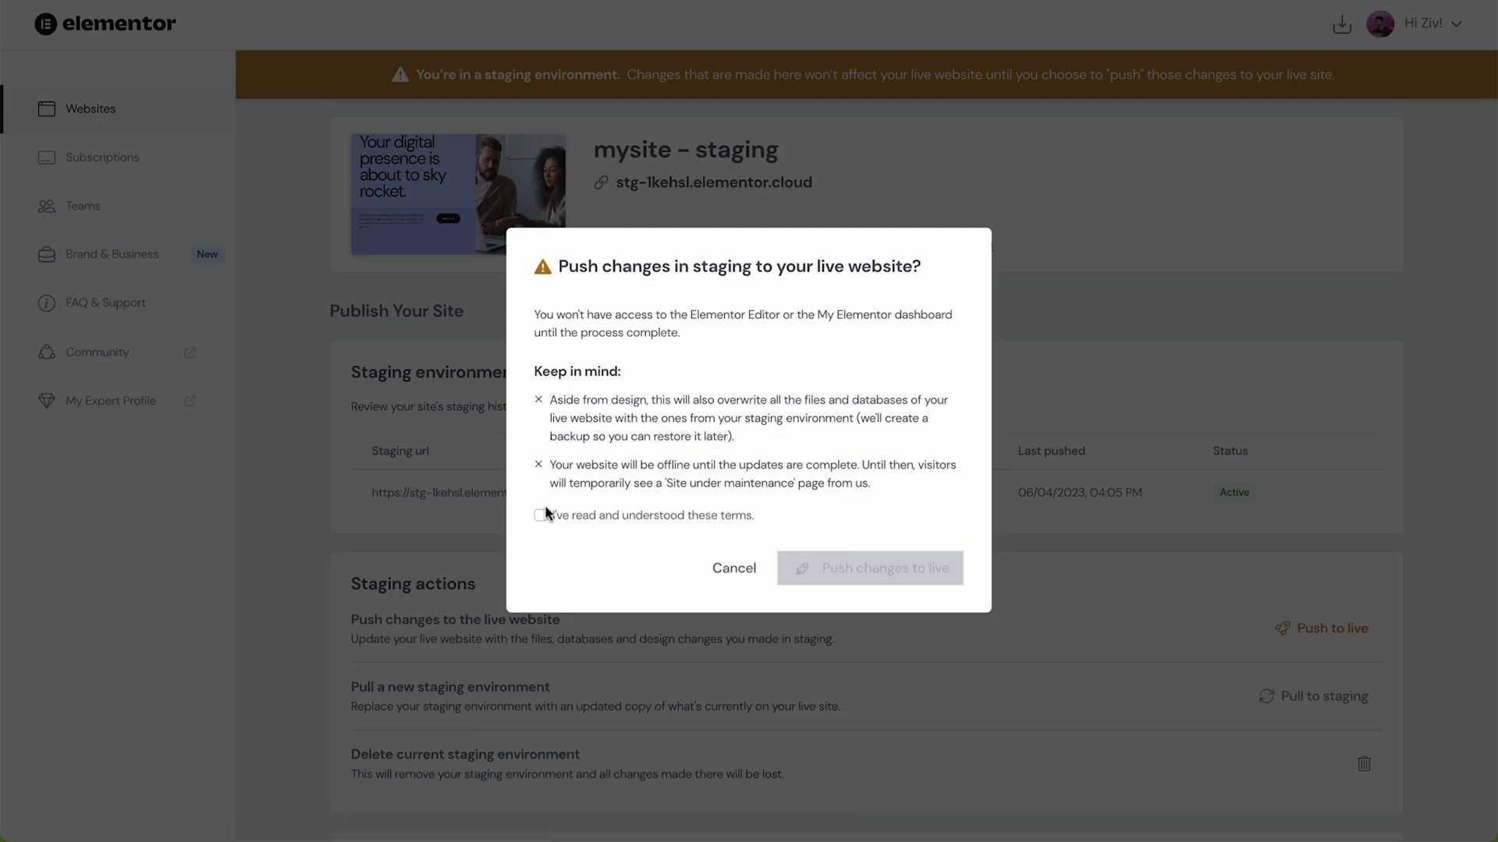
click(543, 516)
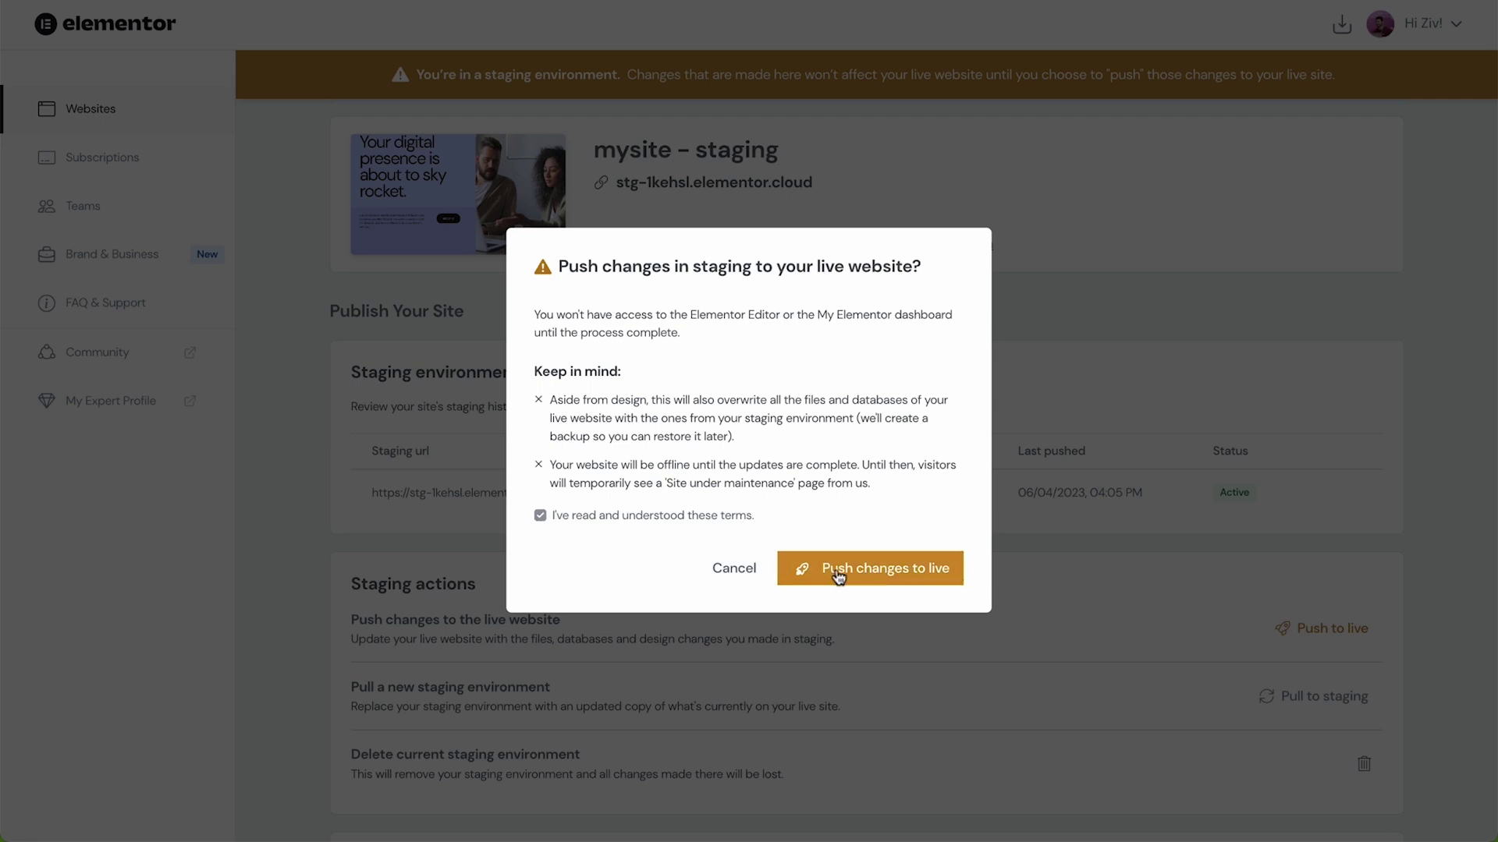
click(838, 576)
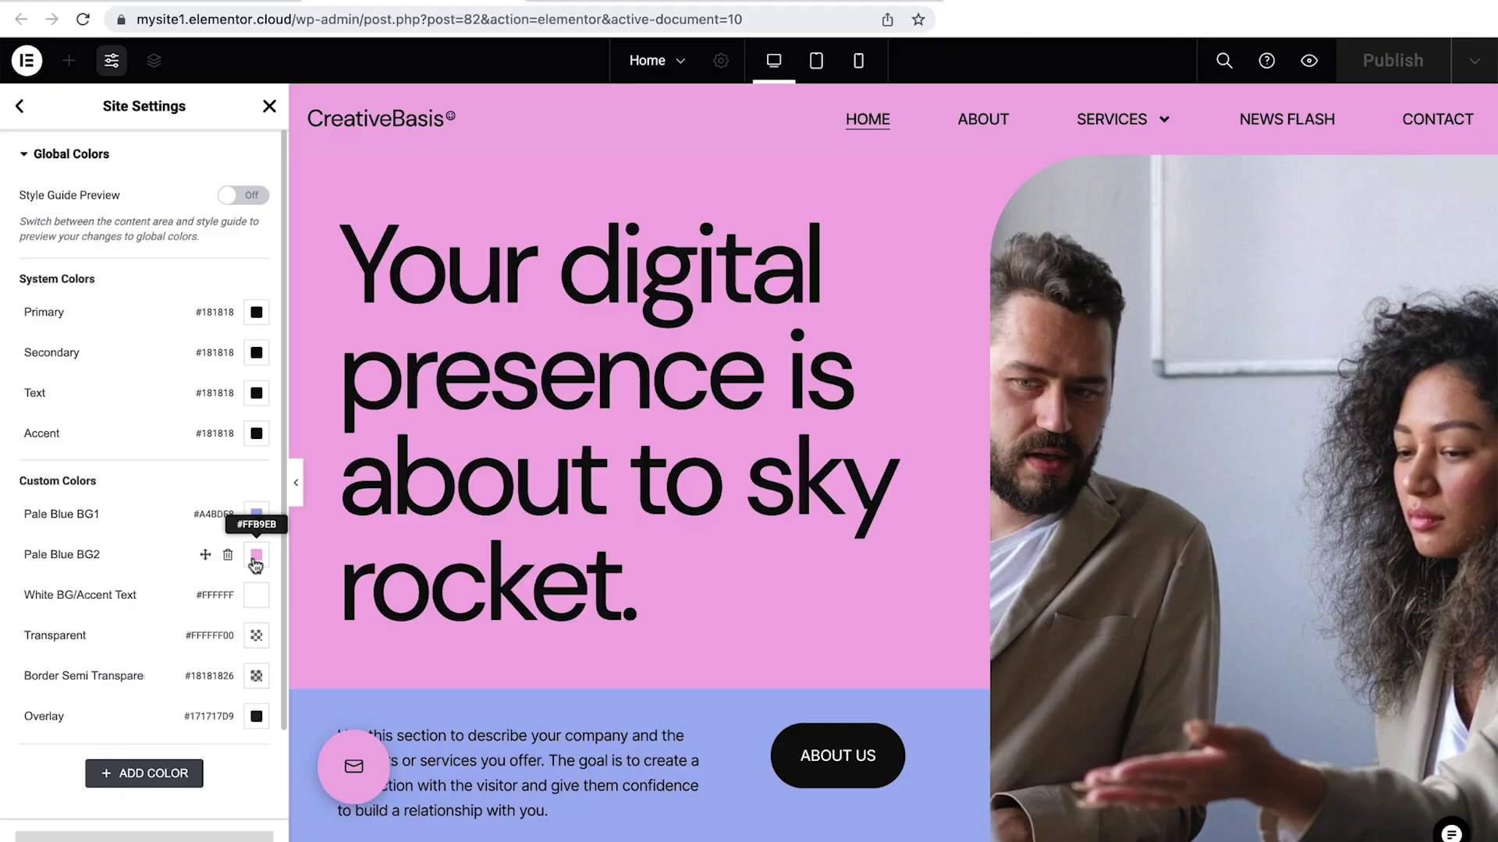
- Set the Pale Blue BG2 global colour back to blue #B9CEFF
click(255, 555)
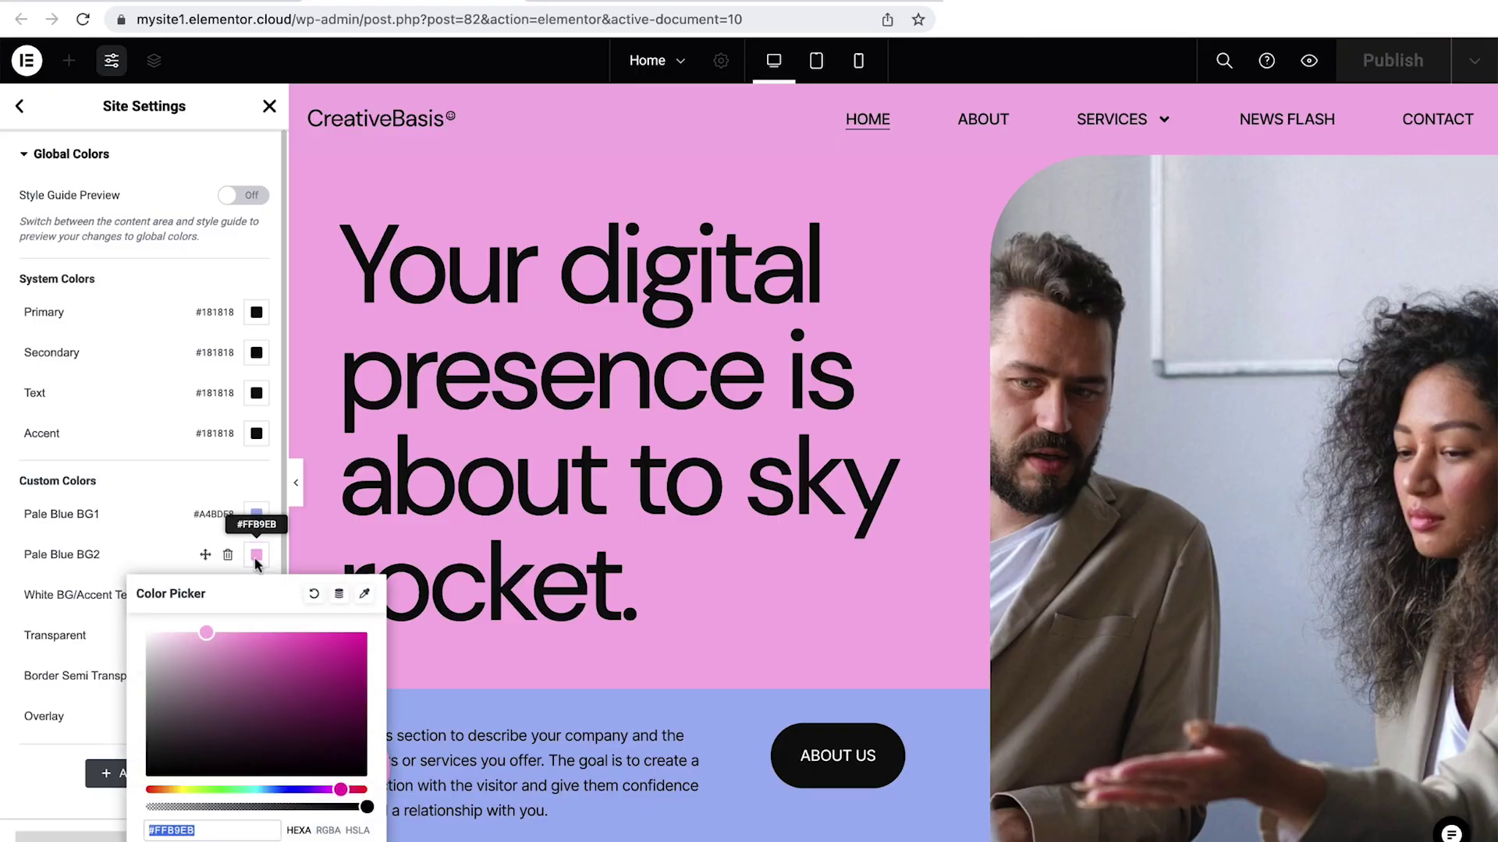
text(#B9CEFF)
key(Return)
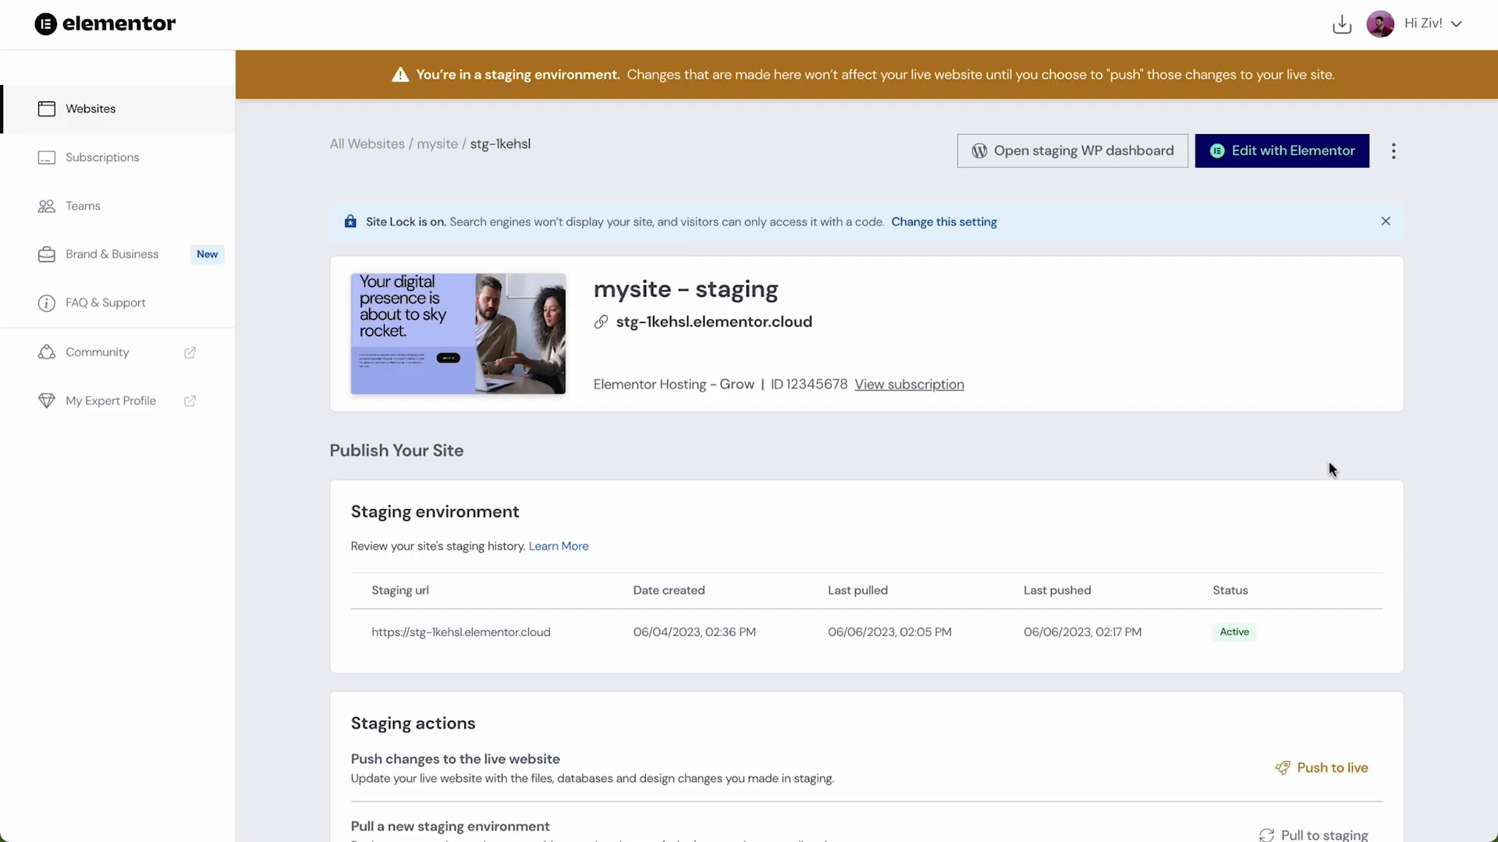
scroll(1327, 462, down, 3)
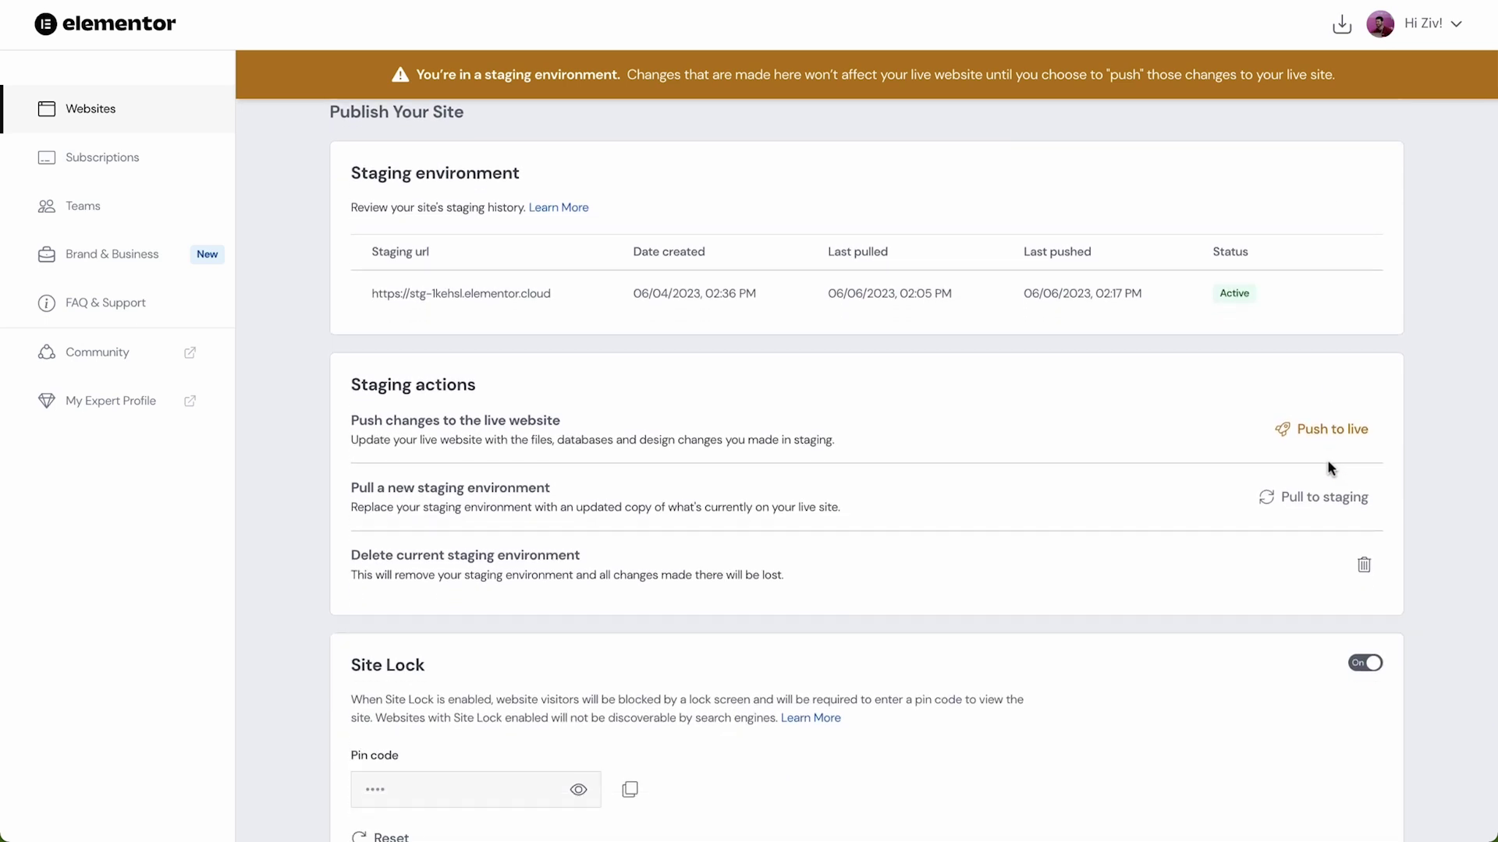
- Pull the live mysite into staging, accepting the terms to replace the staging copy
click(1327, 498)
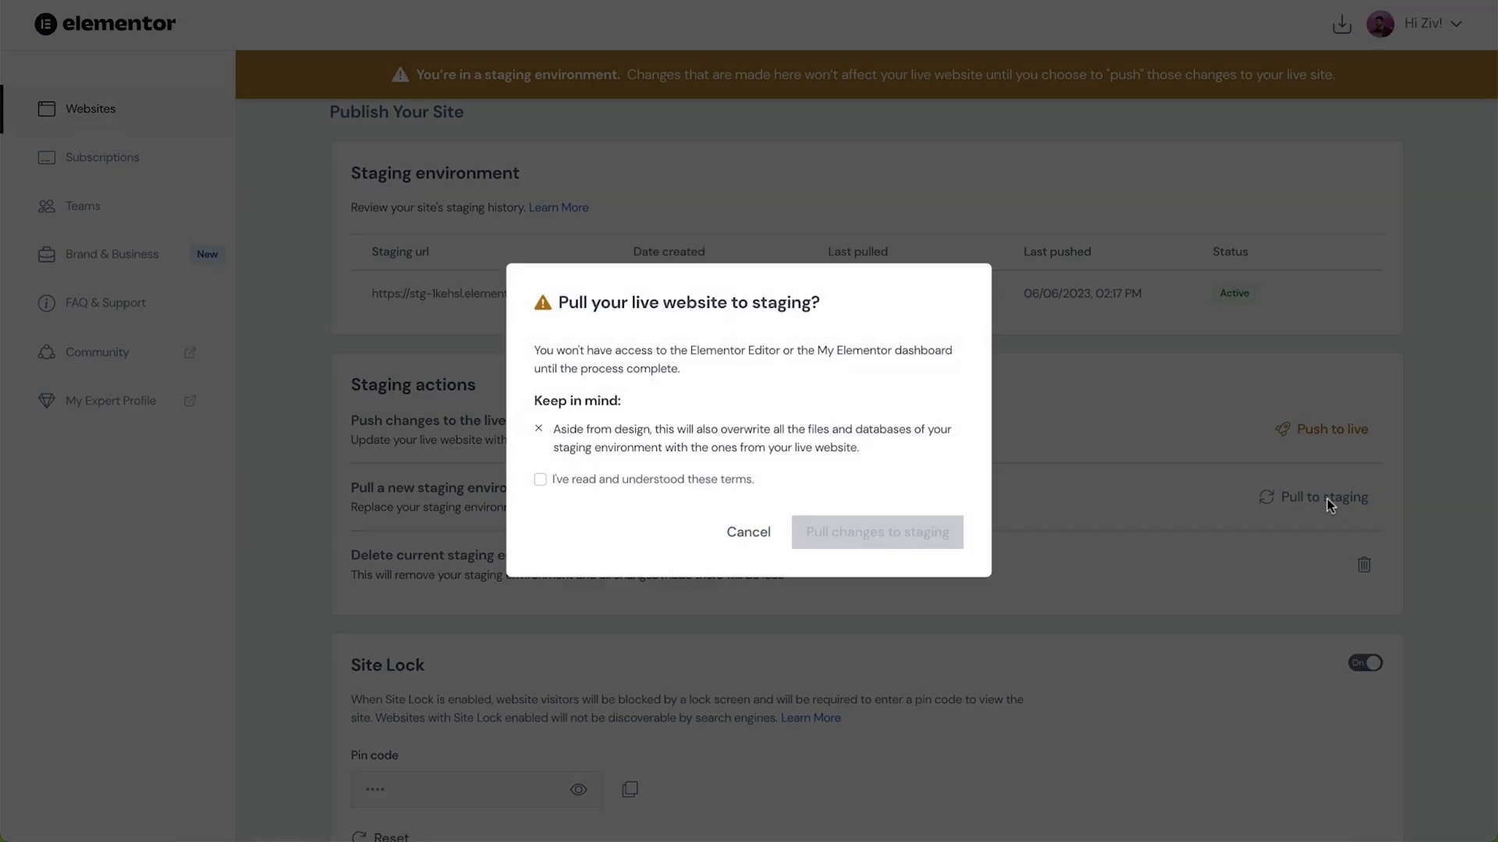
click(557, 482)
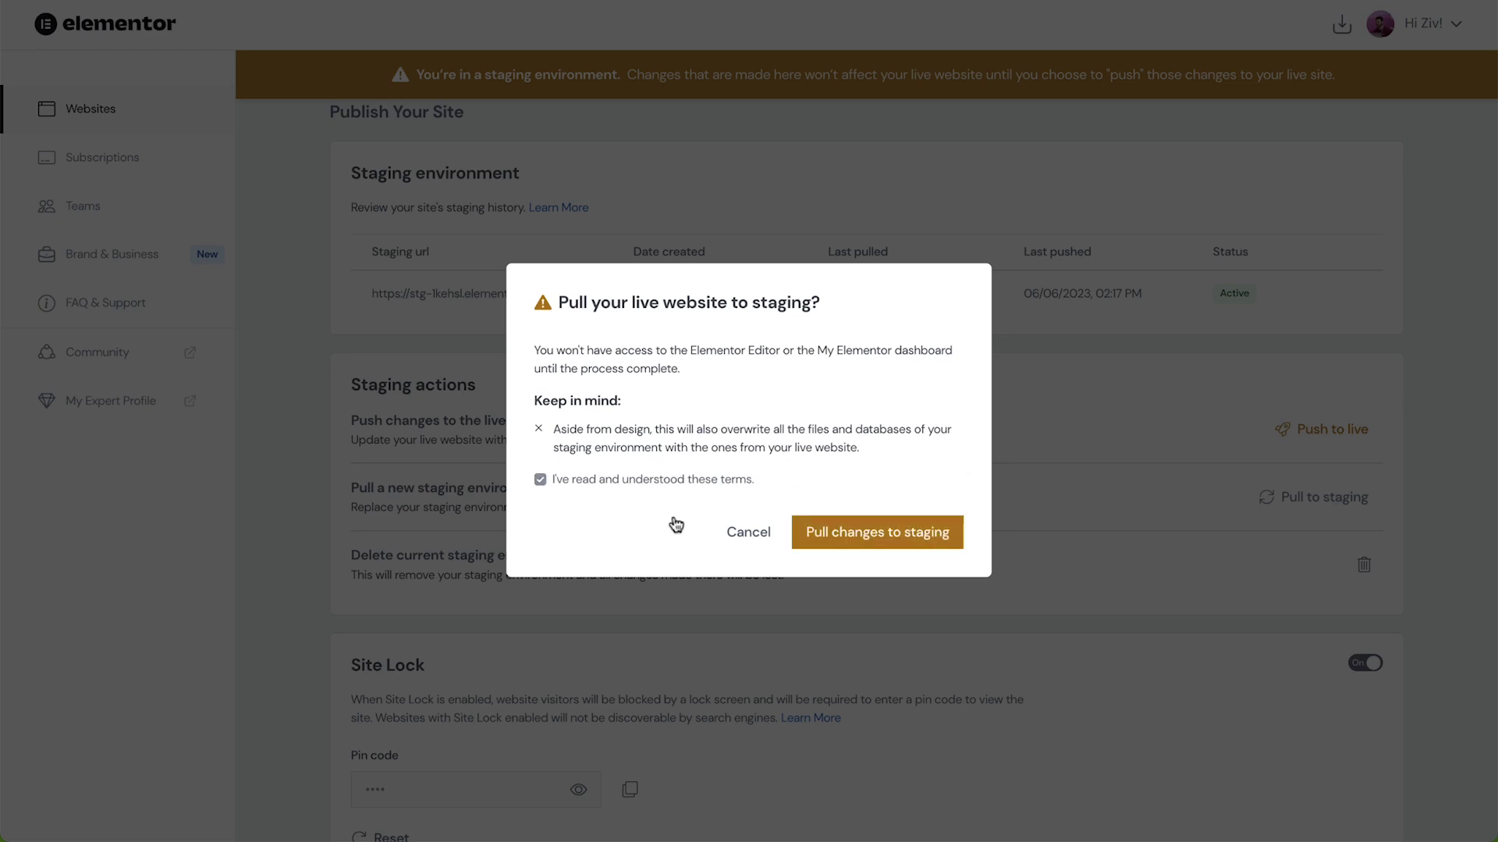
click(871, 538)
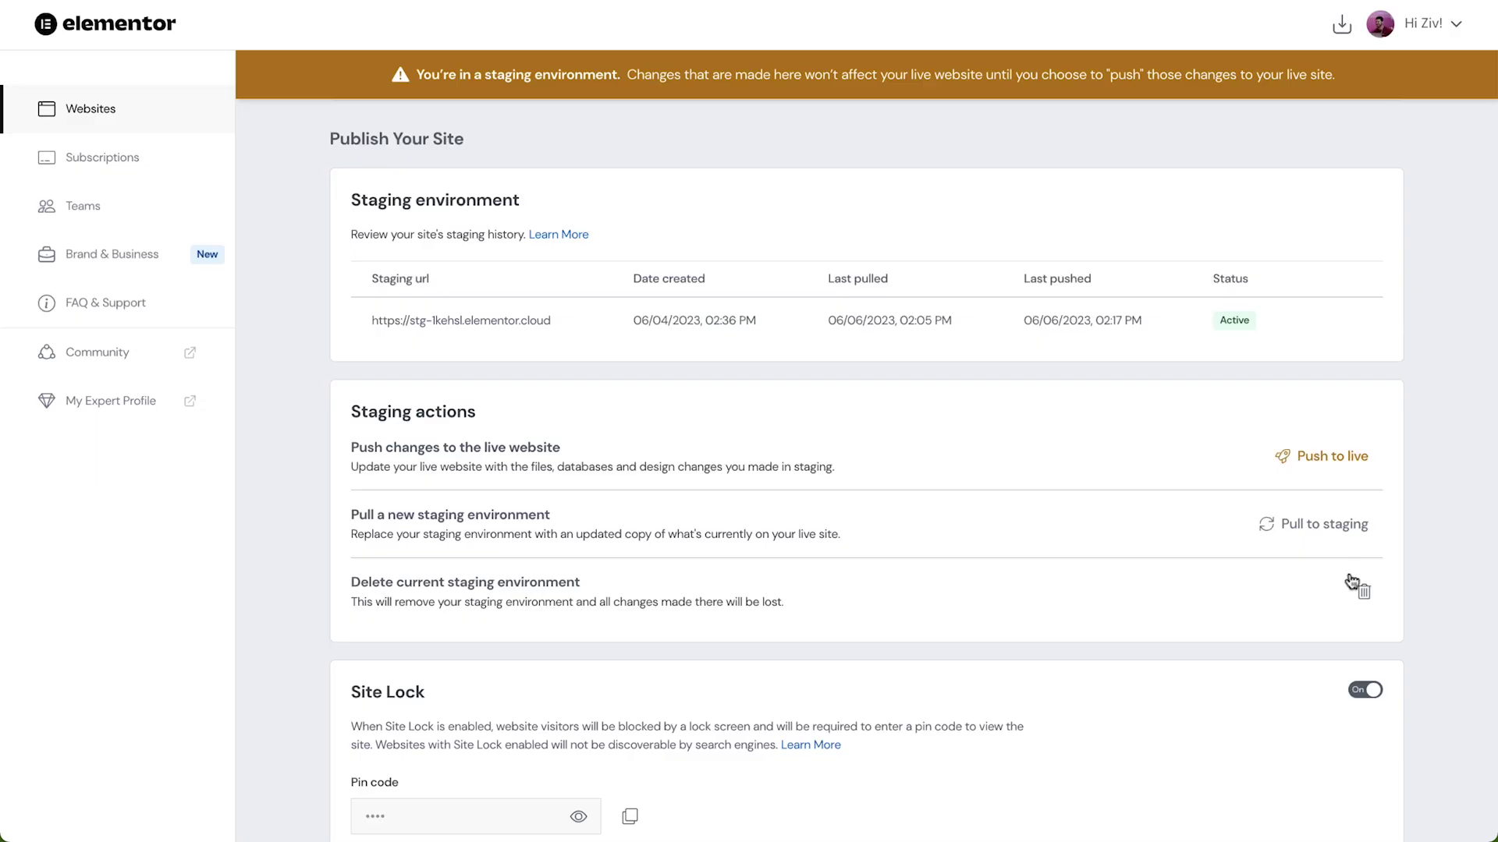
- Delete mysite's current staging environment and start creating a fresh staging copy
click(1364, 594)
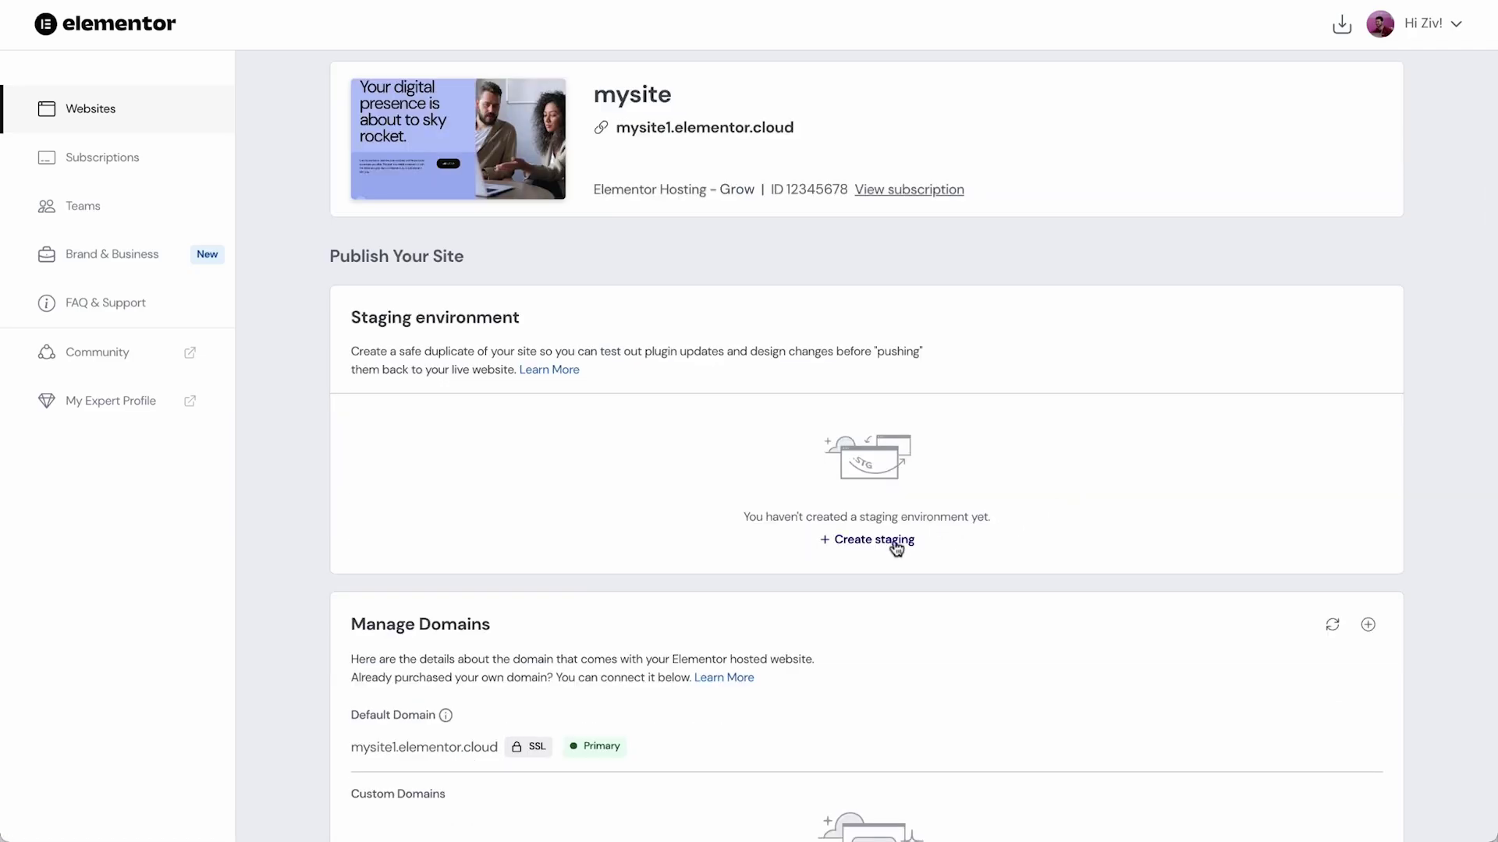
click(896, 542)
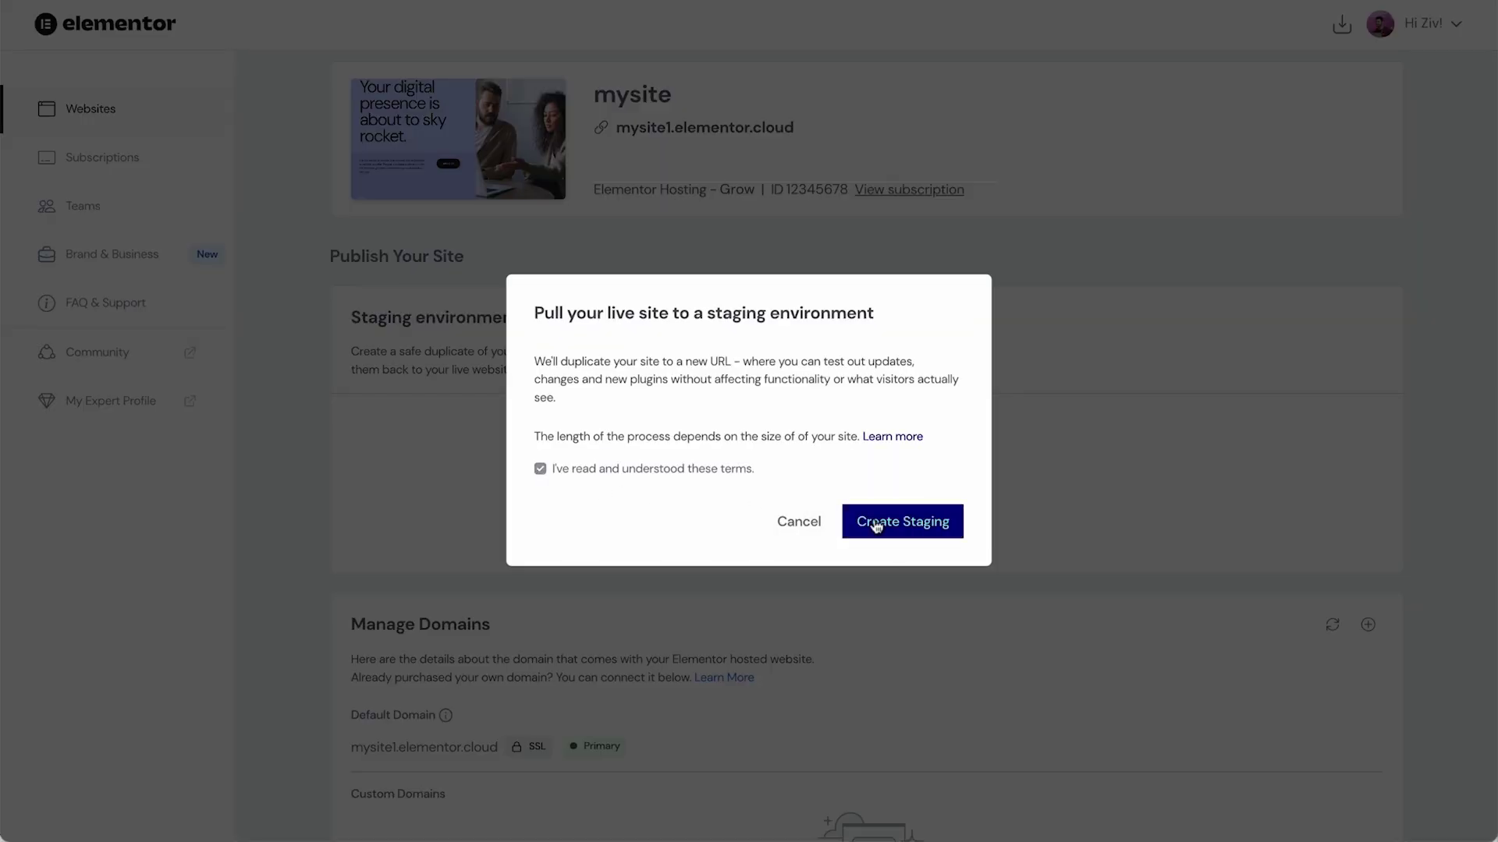